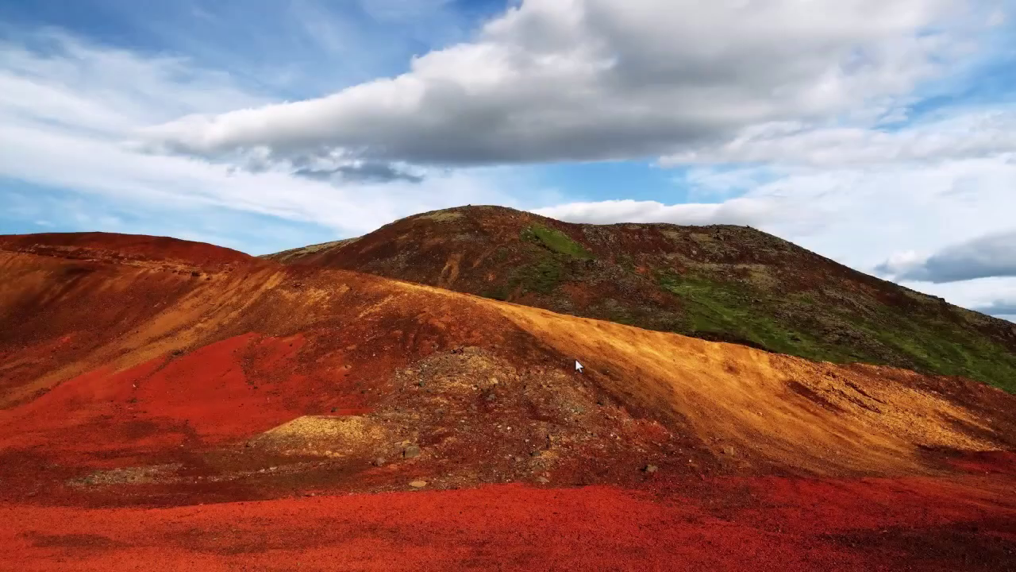
Step: Launch Excel from the desktop so a blank Classeur1 workbook appears
left_click(376, 552)
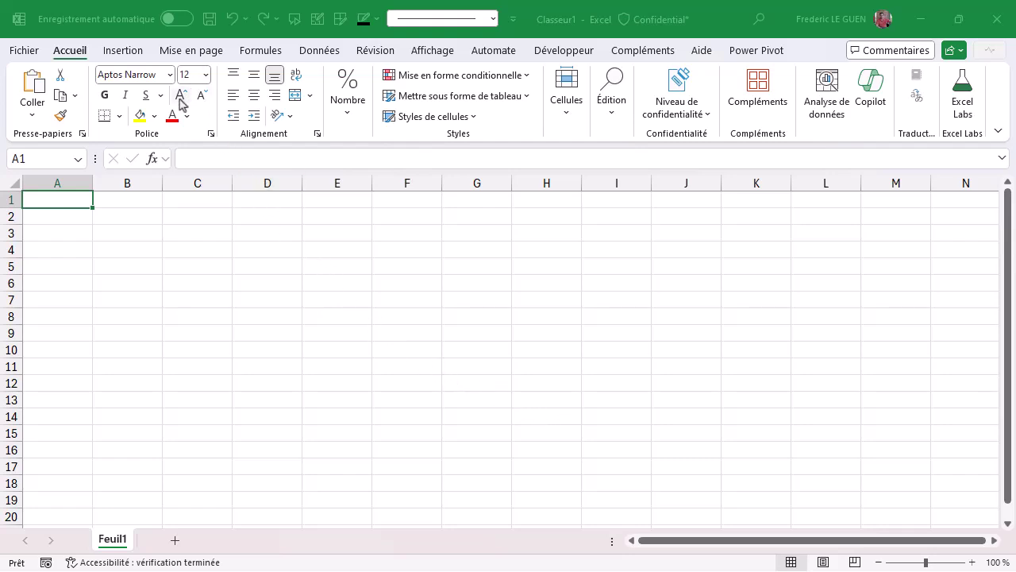
left_click(155, 118)
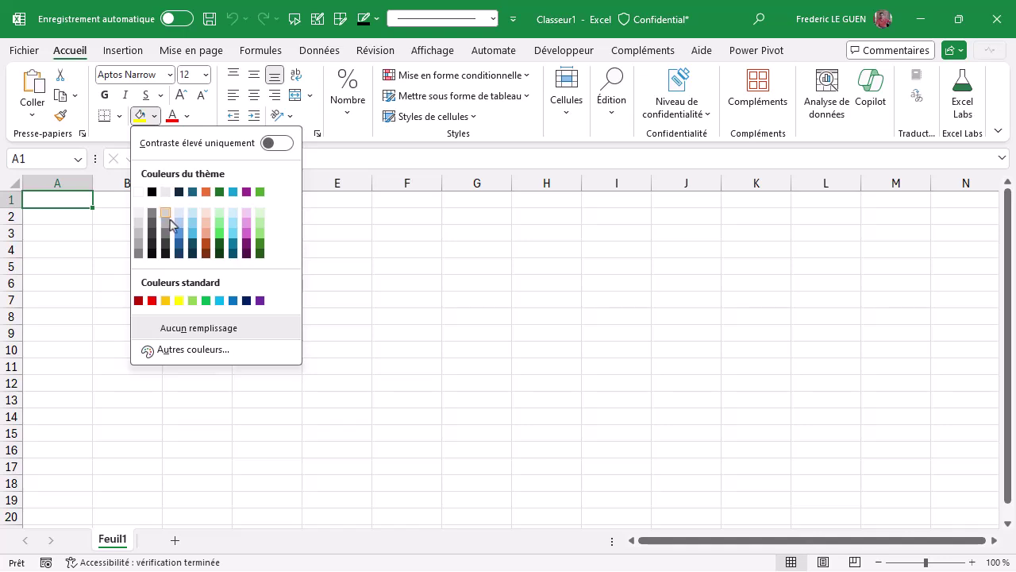
left_click(187, 117)
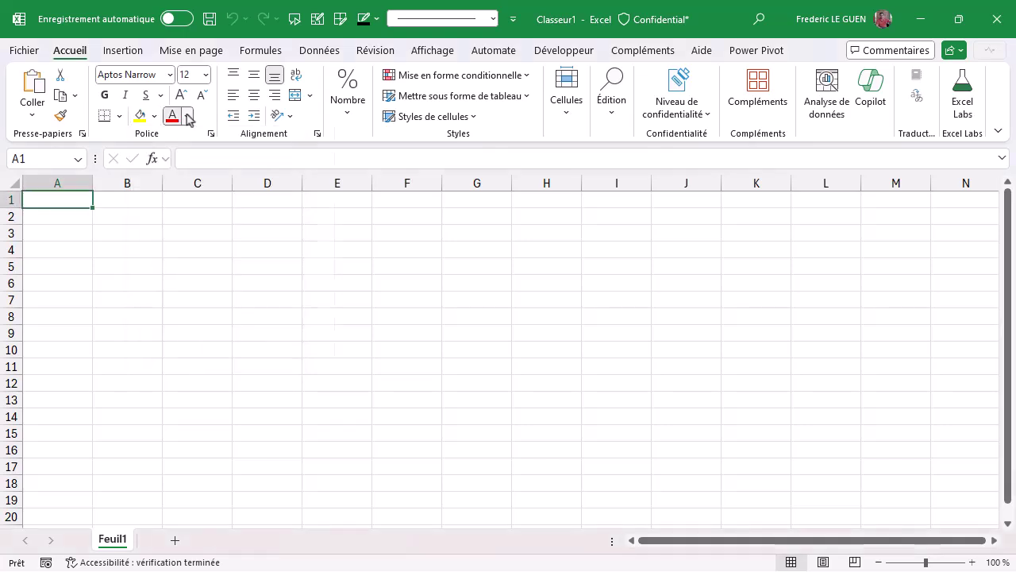
left_click(93, 182)
left_click_drag(93, 182, 93, 182)
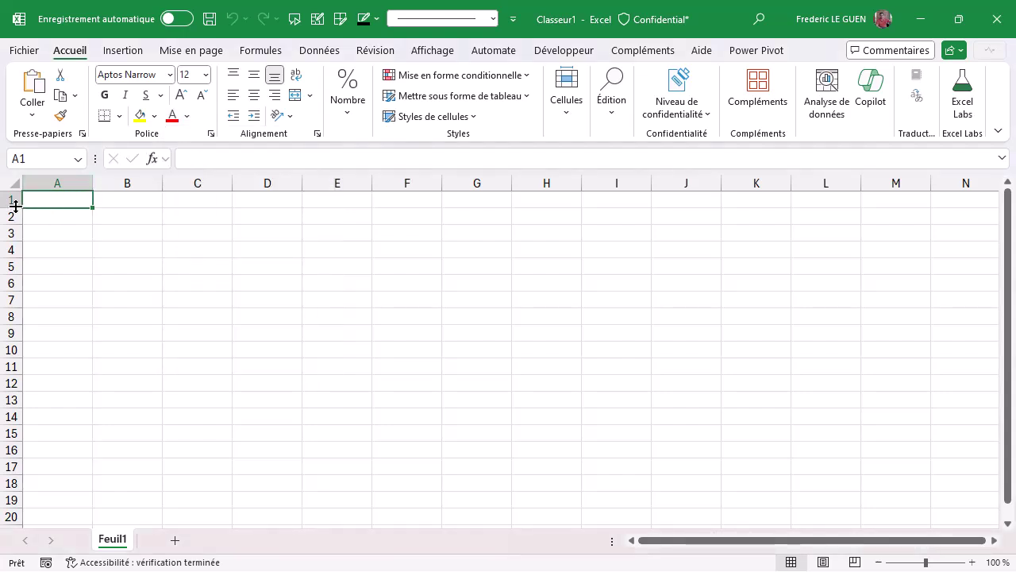
left_click_drag(15, 206, 15, 206)
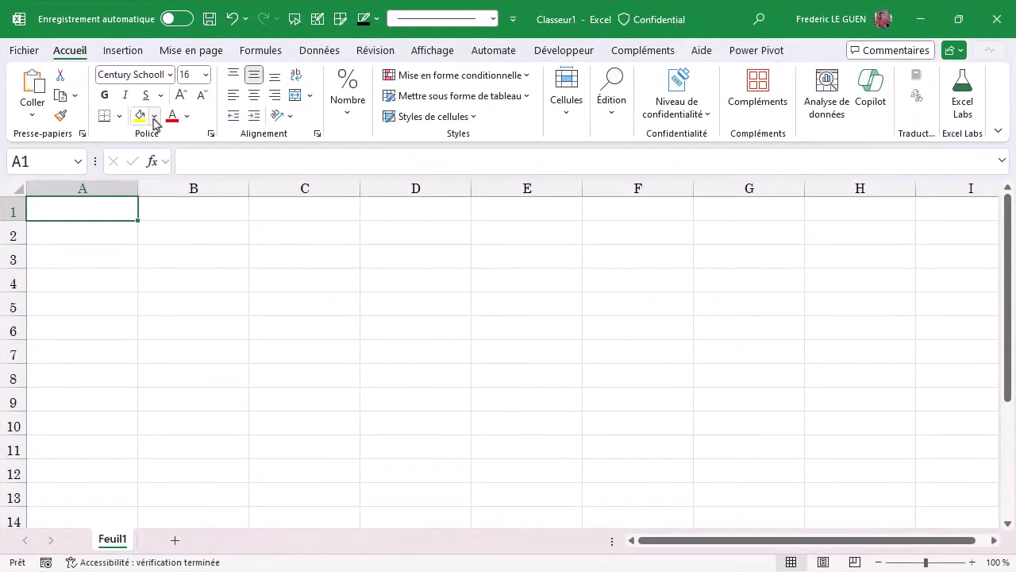
left_click(155, 119)
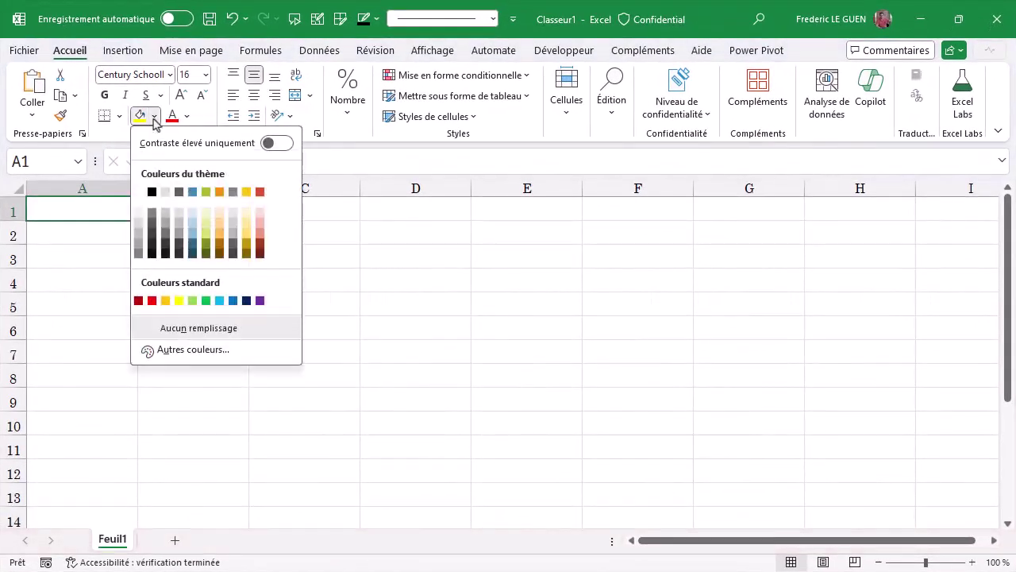
left_click(186, 116)
left_click(187, 116)
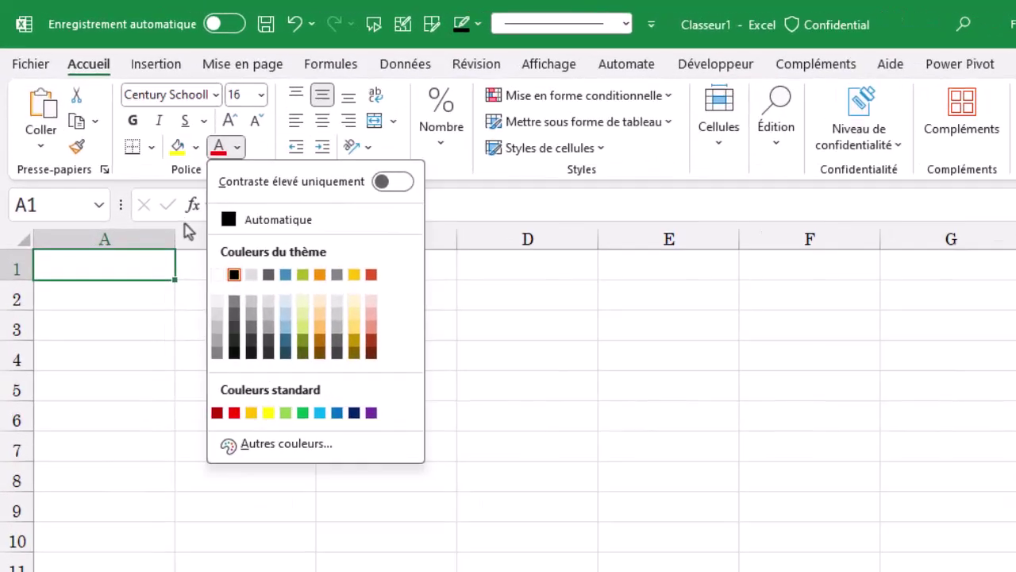
left_click(188, 230)
left_click(175, 236)
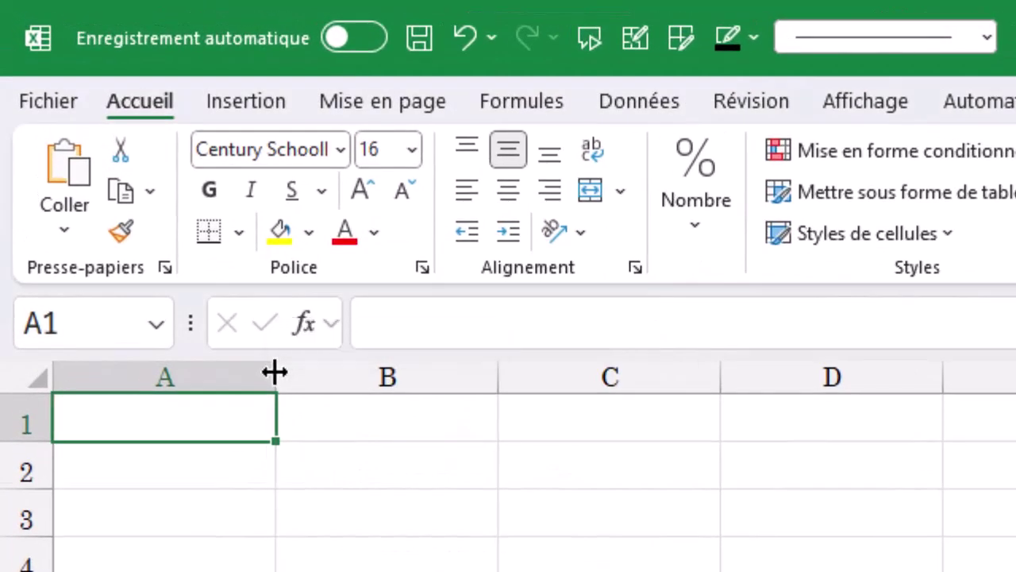
left_click_drag(21, 443, 23, 444)
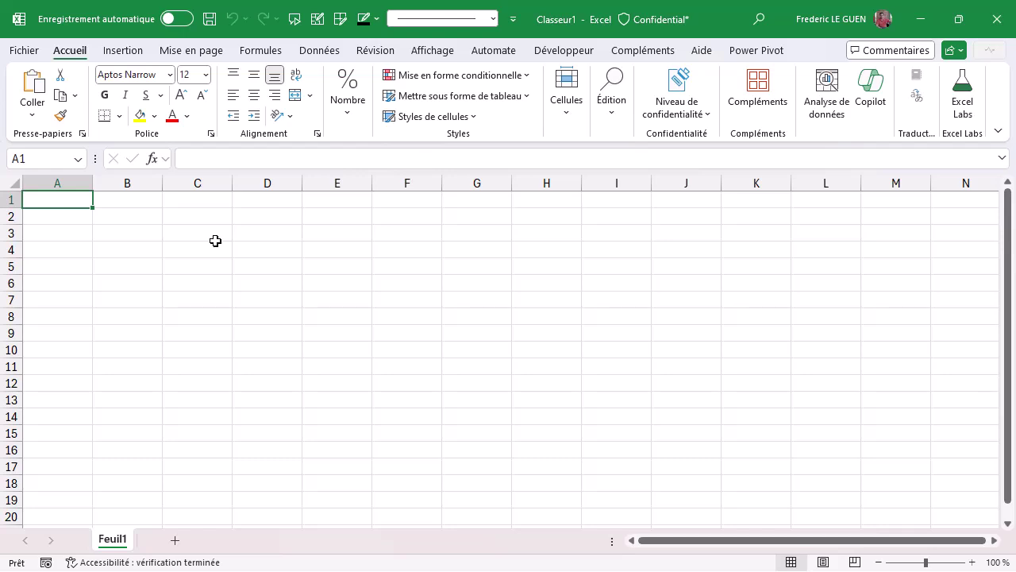
Step: Apply the Berlin theme and preview its colours in the Fill Color palette
left_click(205, 52)
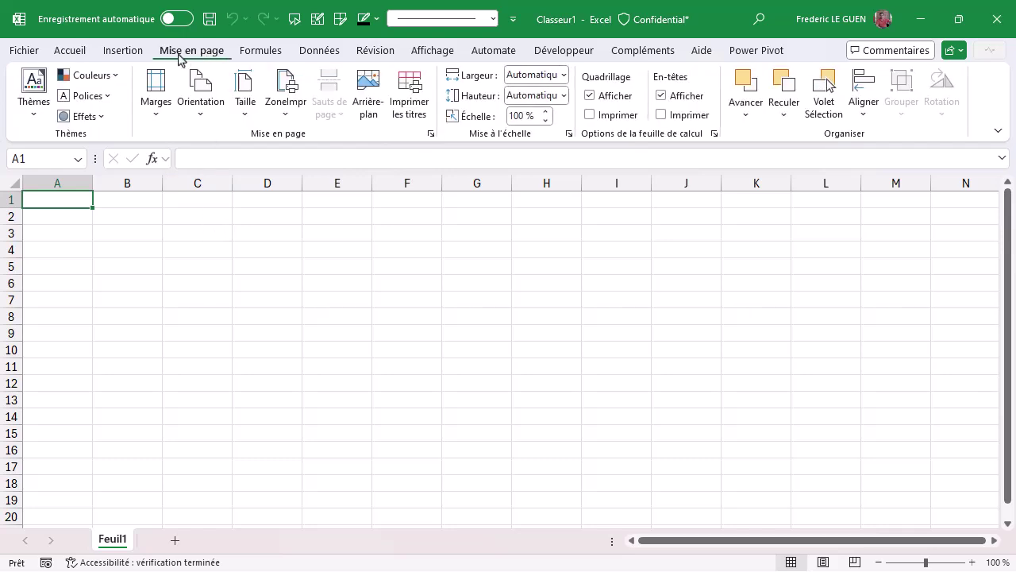
left_click(41, 108)
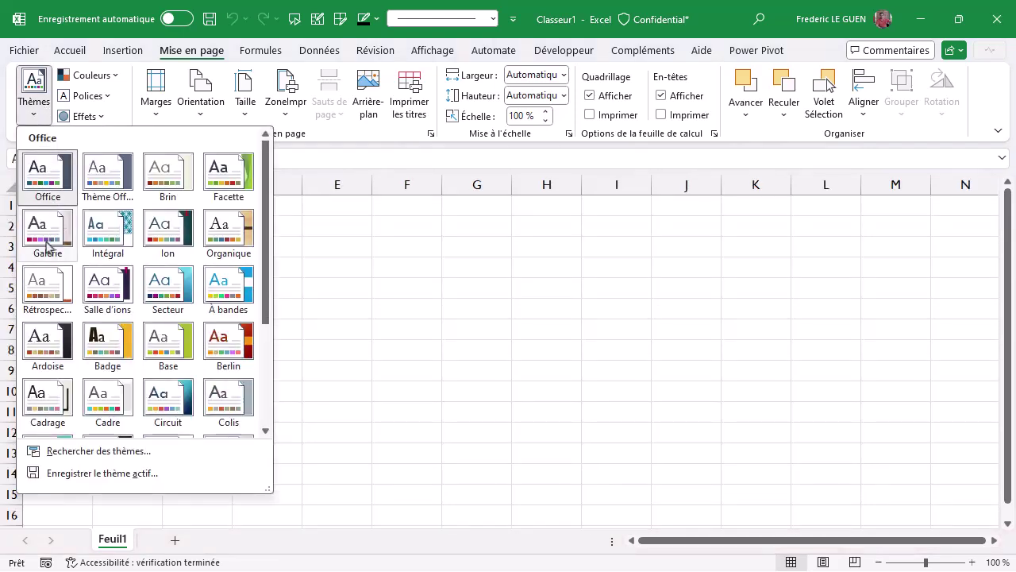
left_click(220, 332)
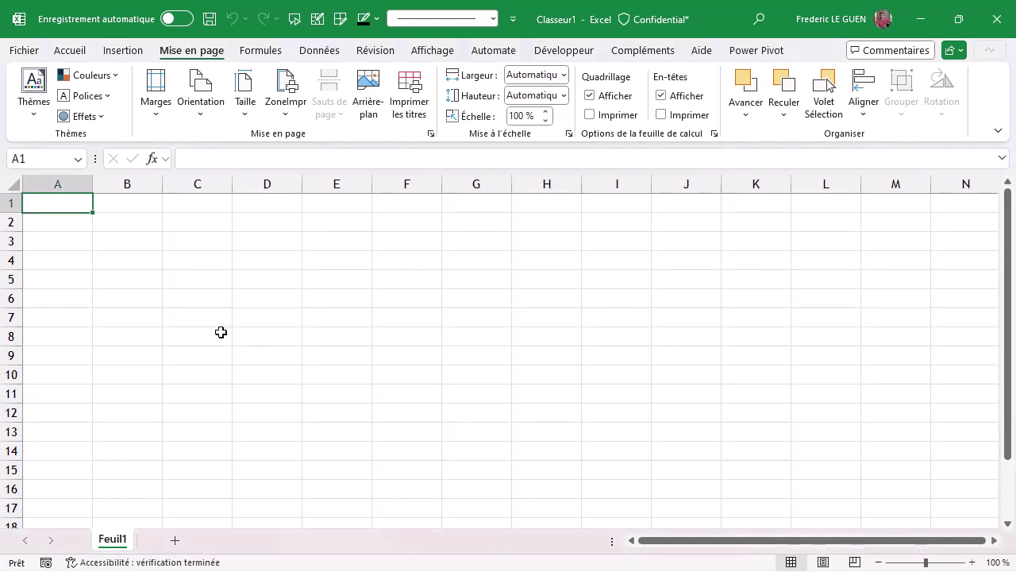
left_click(60, 54)
left_click(154, 116)
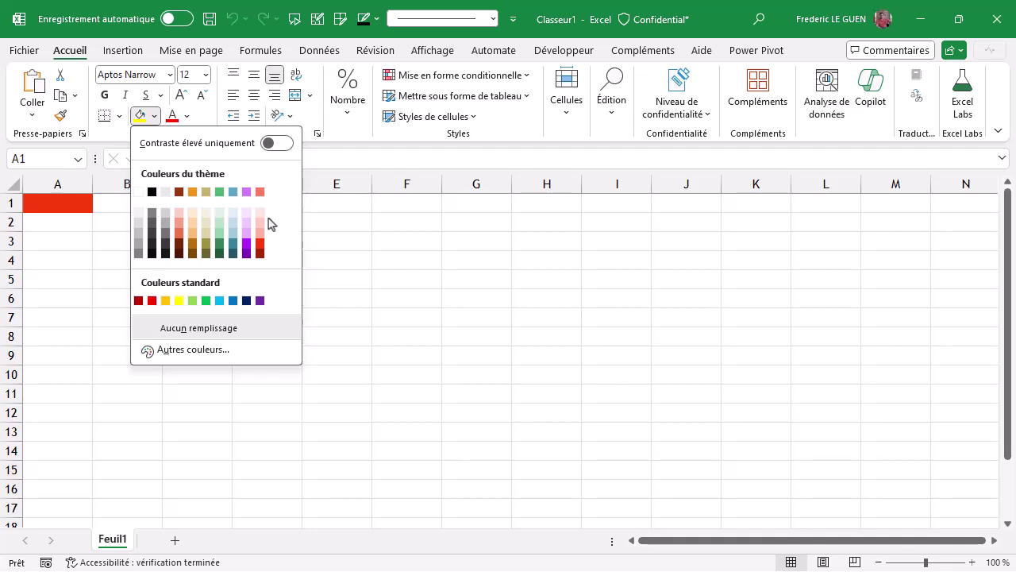
left_click(186, 52)
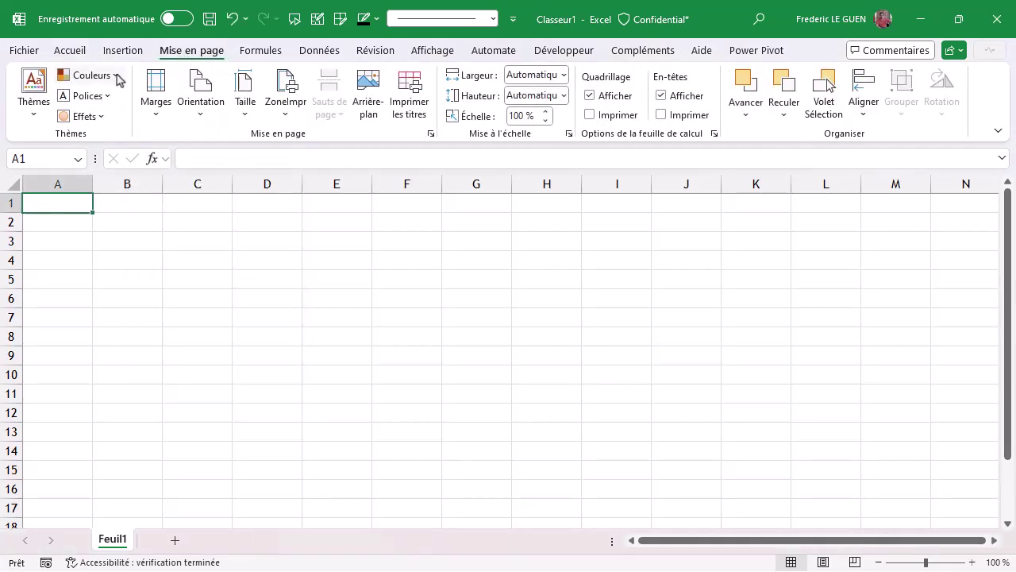
Step: Switch the theme colour scheme to Palissade
left_click(118, 76)
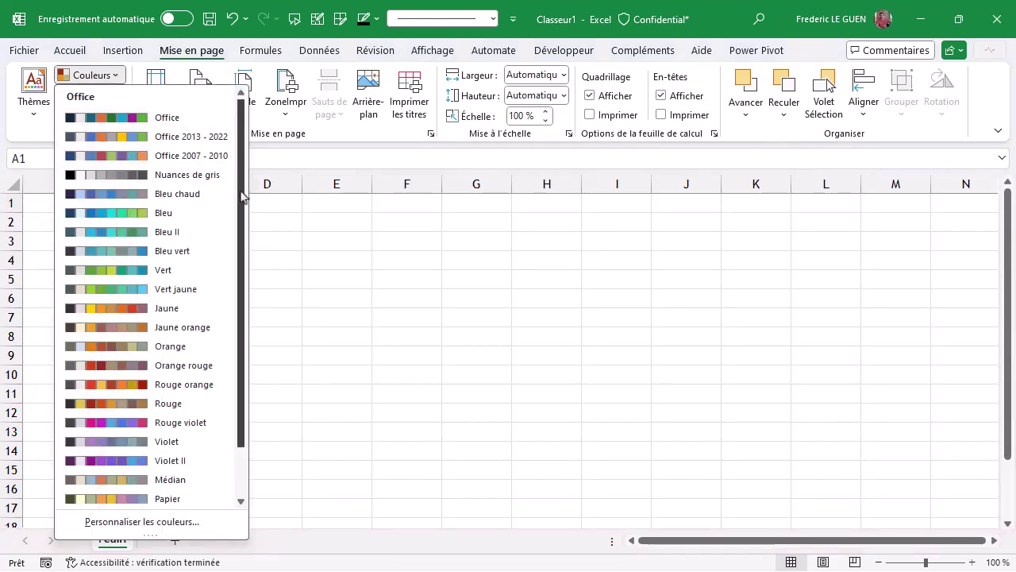
scroll(244, 282, "down", 1)
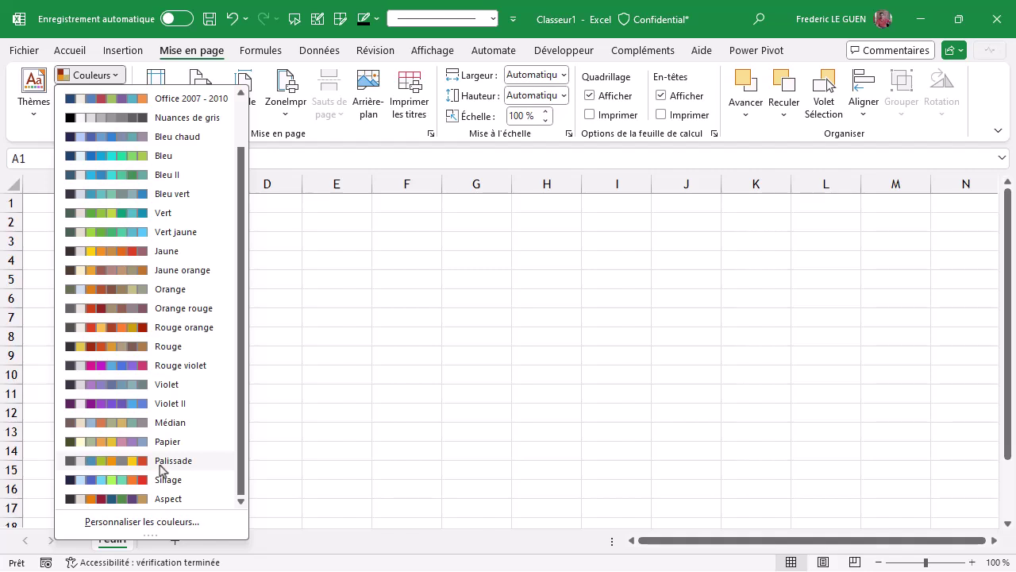
left_click(160, 463)
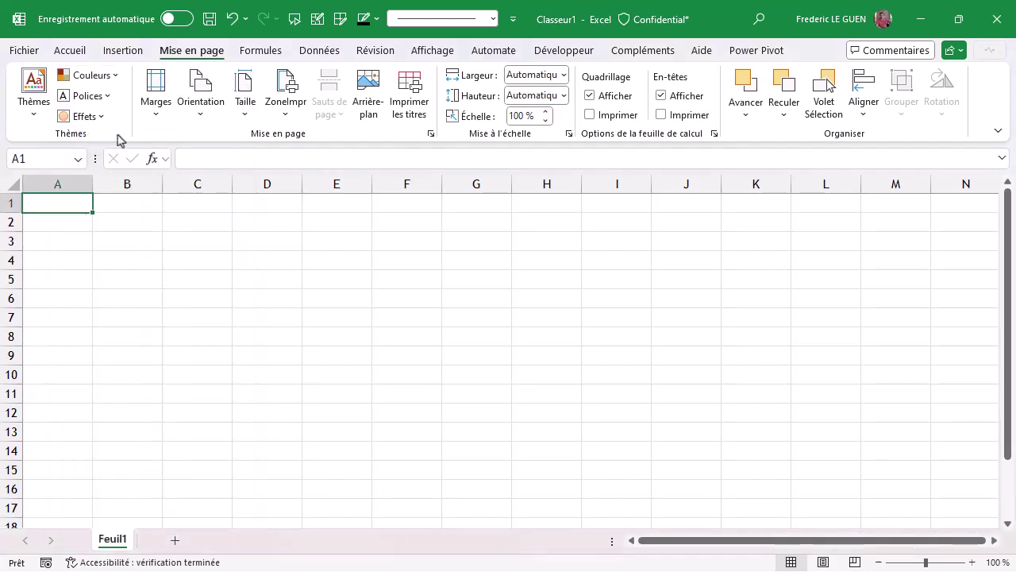
Step: Apply Century Schoolbook theme fonts and enter Bonjour in A1 to see the font
left_click(107, 97)
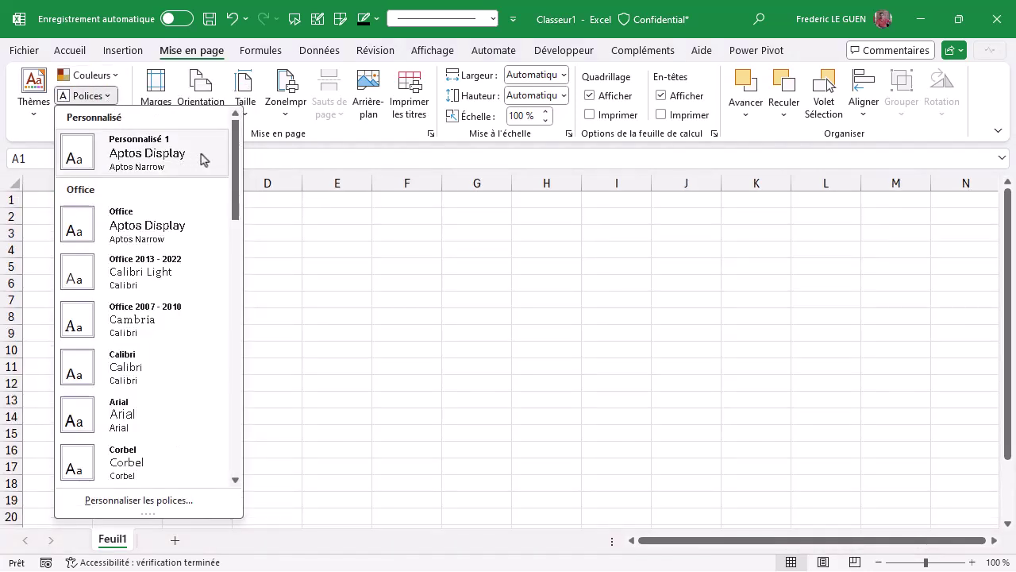
left_click_drag(234, 204, 228, 290)
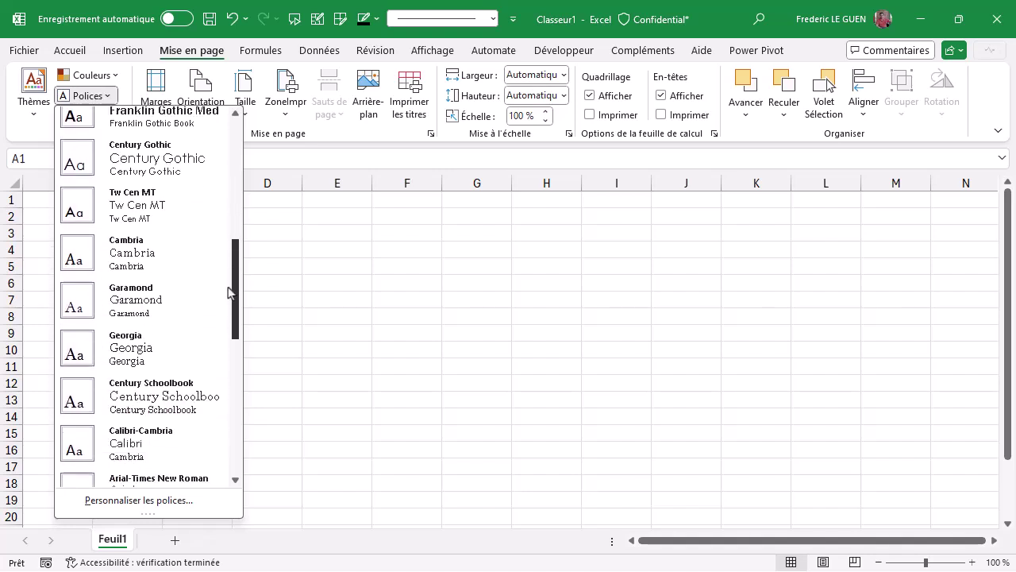
left_click(173, 399)
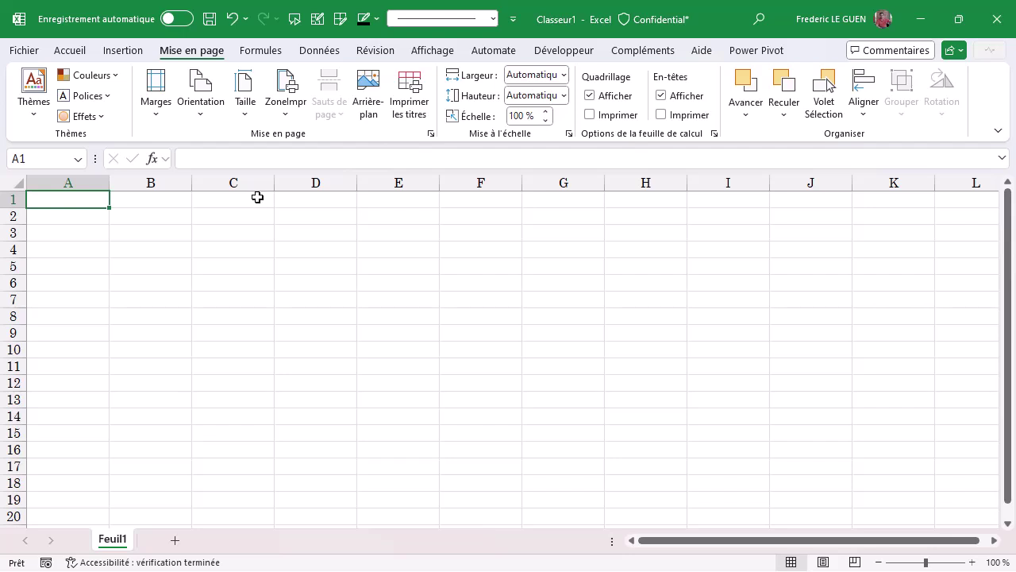
type("Bonjour")
key("Return")
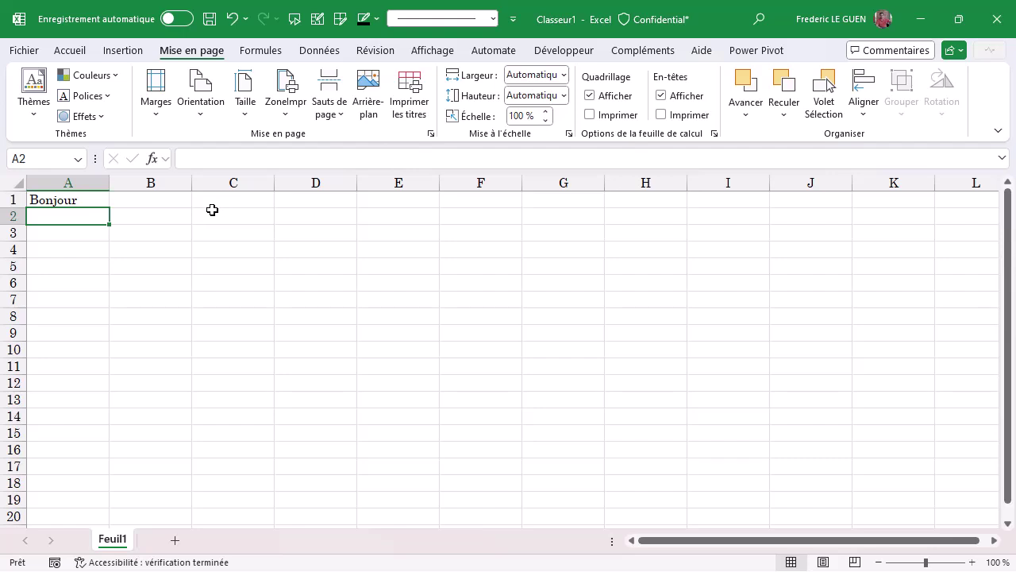
Step: Save the active theme as MonTheme, replacing the suggested Thème1.thmx name
left_click(36, 119)
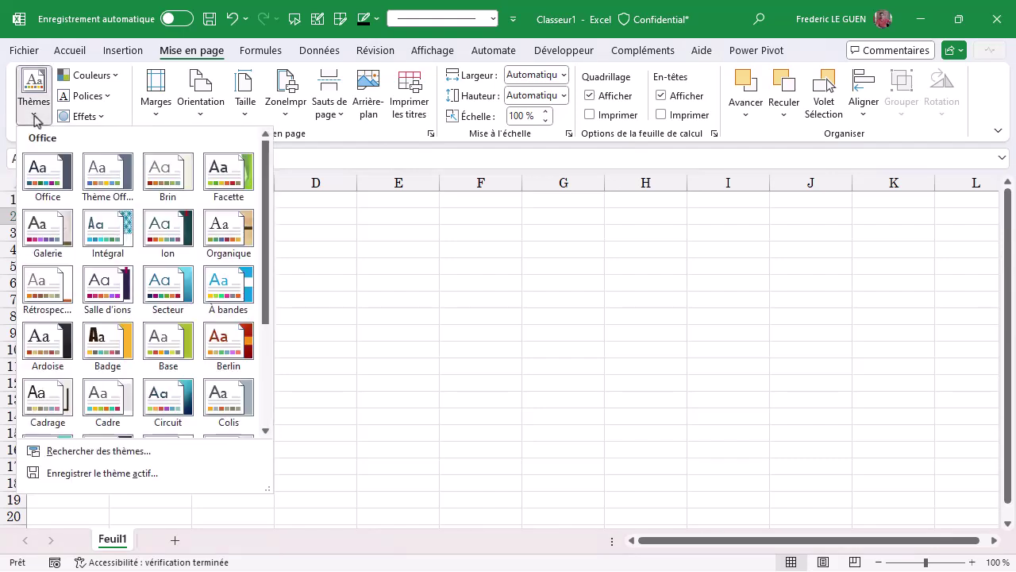
left_click(126, 473)
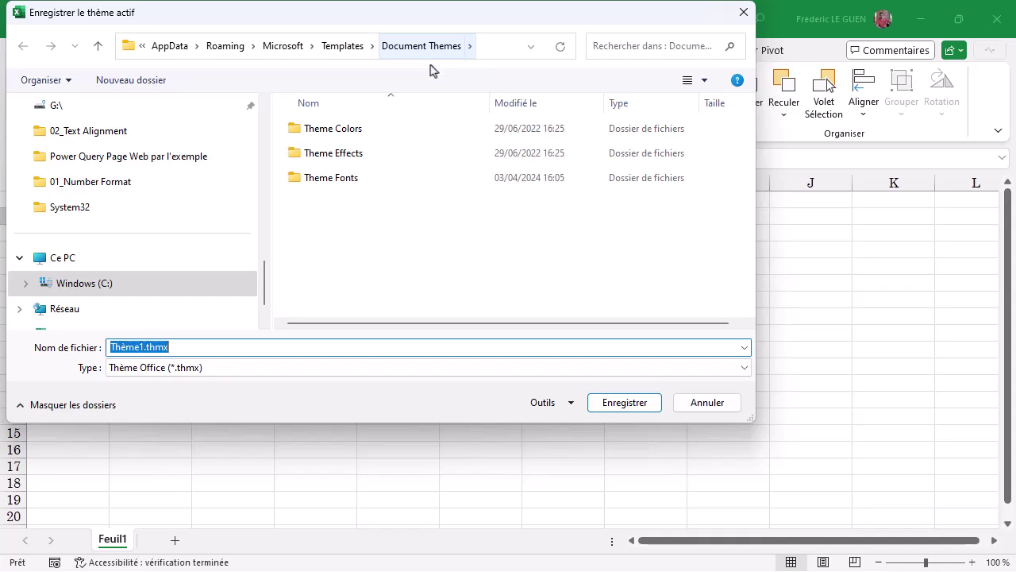
key("BackSpace")
type("MonTheme")
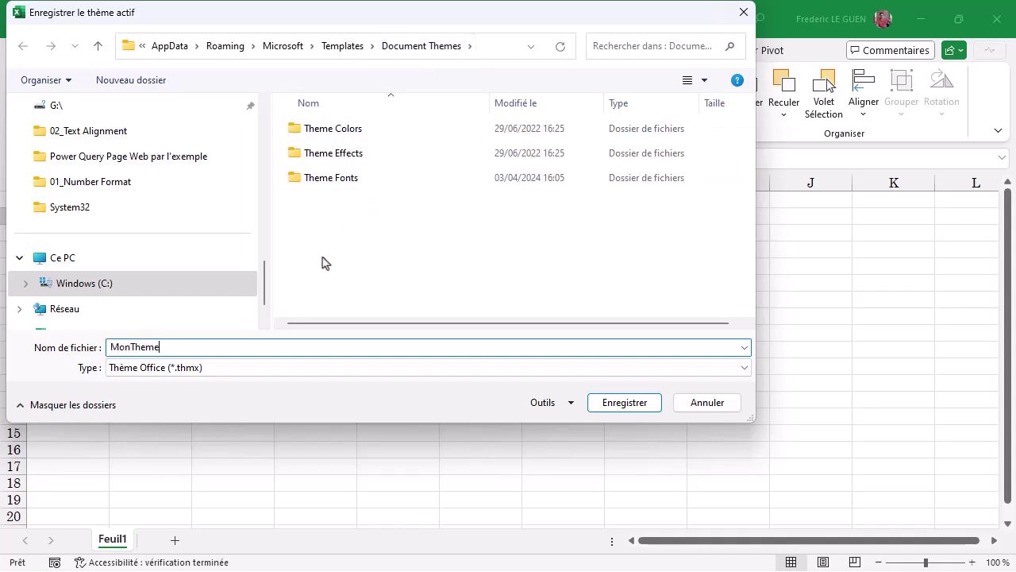
key("Return")
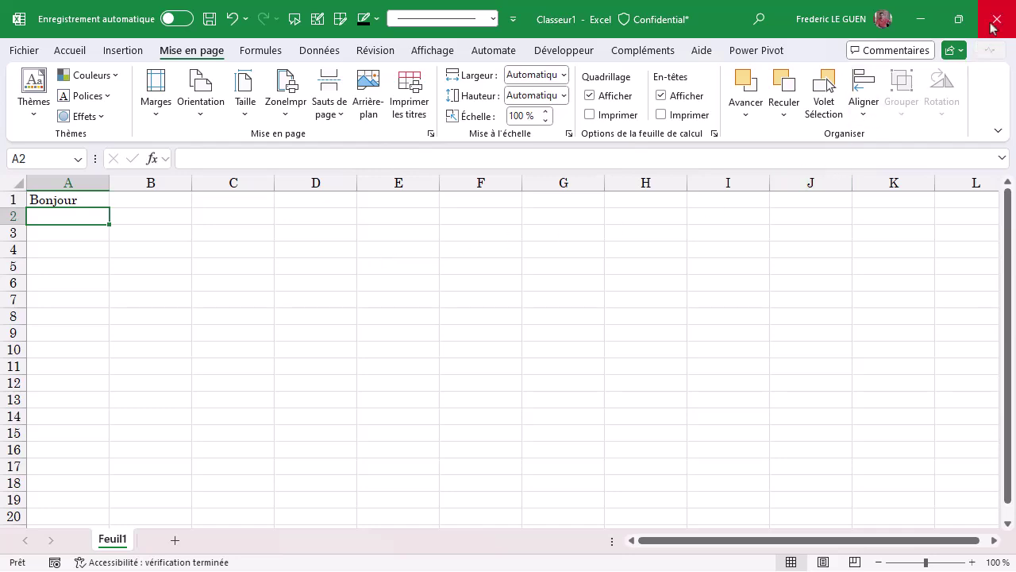
Step: Close Excel without saving the Bonjour workbook, then relaunch it for a fresh blank workbook
left_click(972, 38)
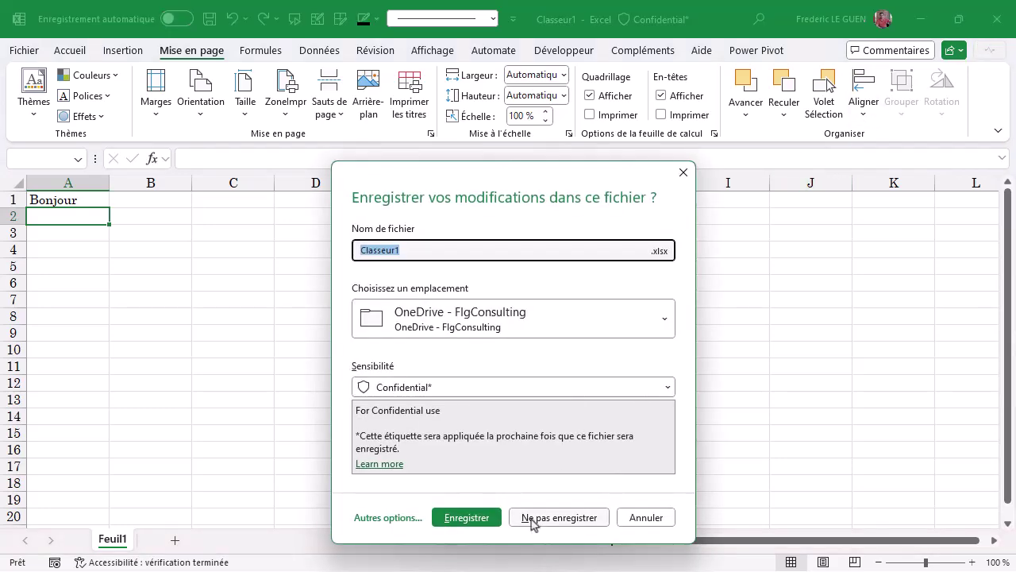
left_click(534, 518)
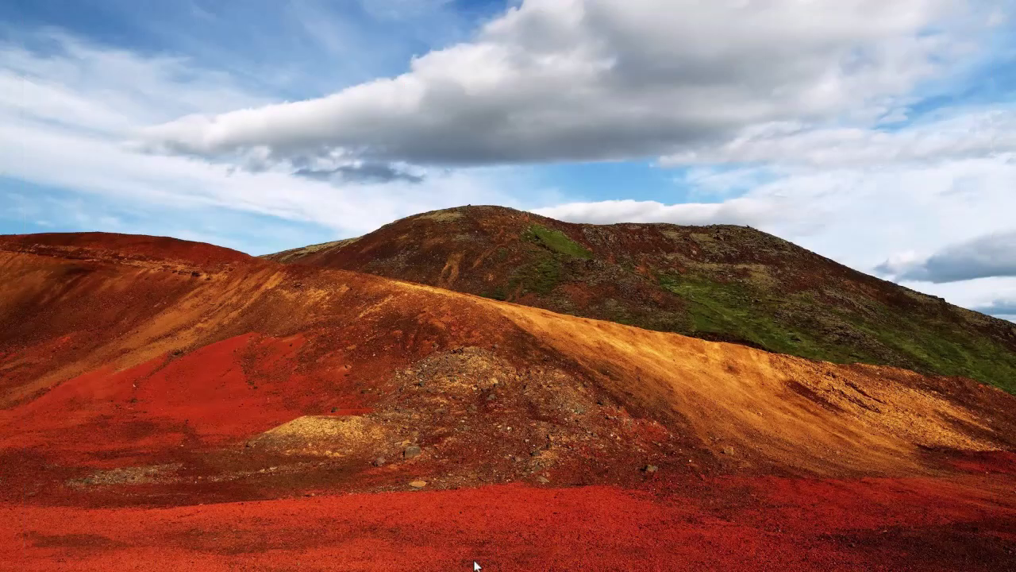
left_click(367, 556)
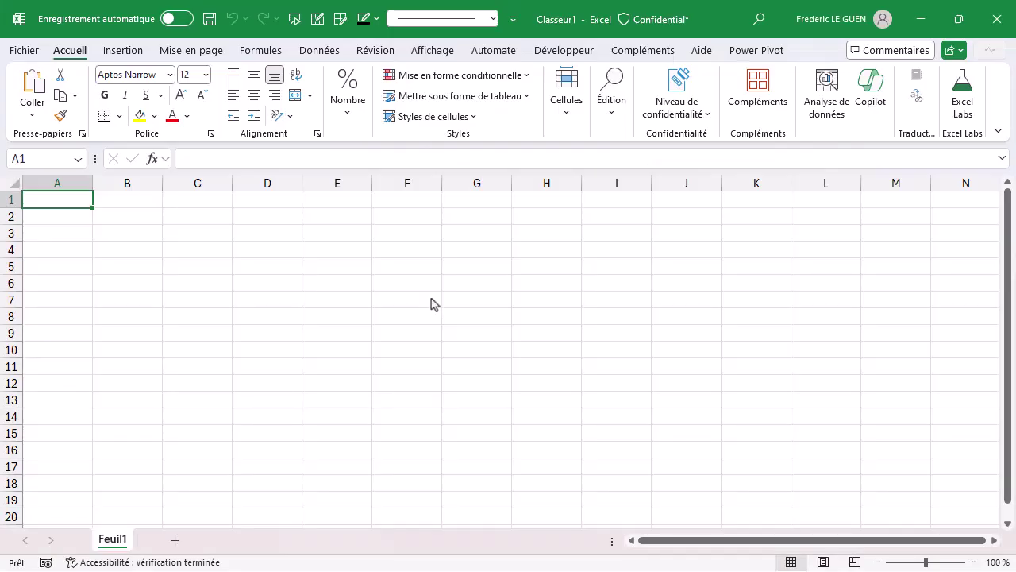
left_click(154, 118)
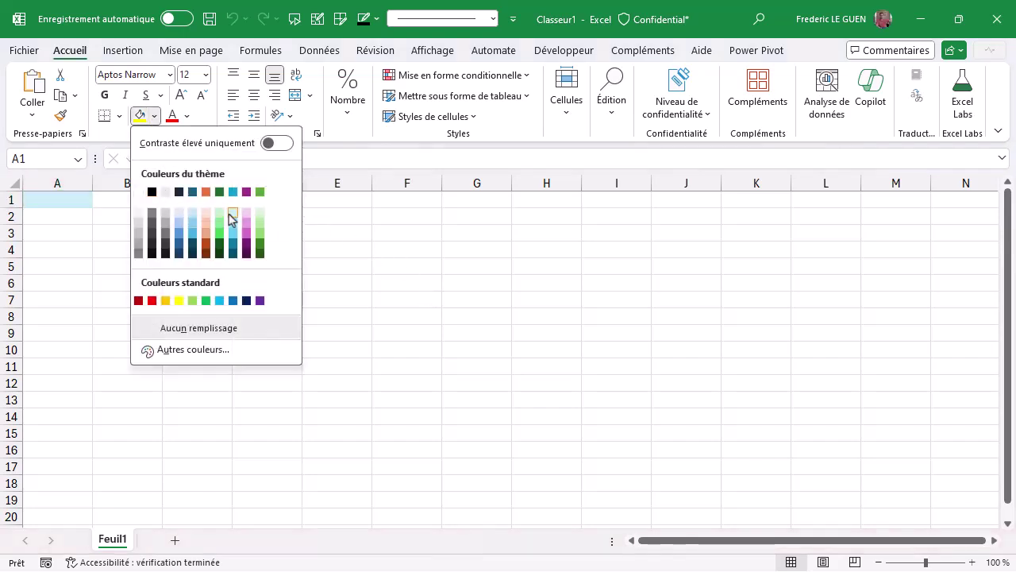
left_click(192, 55)
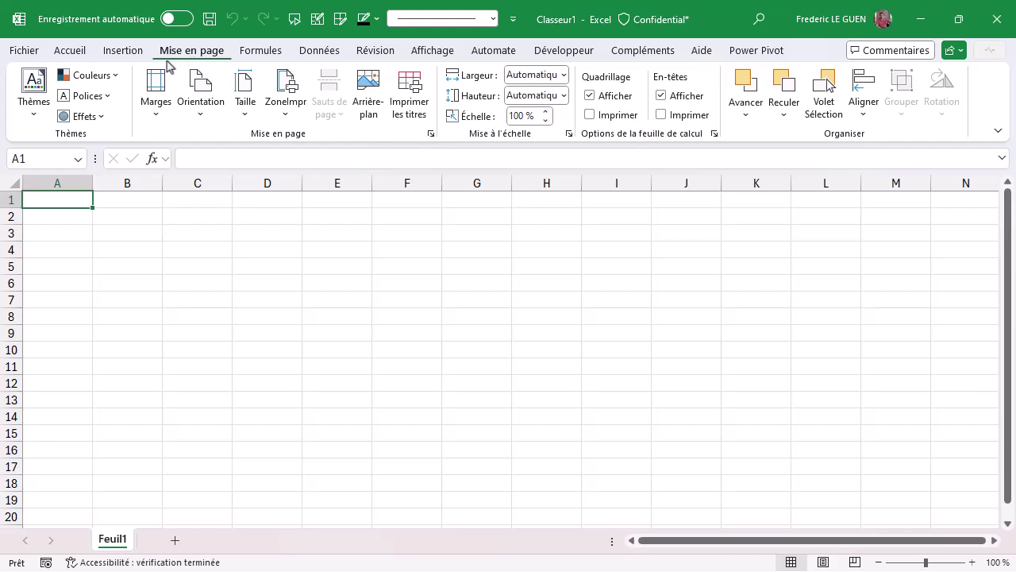
left_click(36, 117)
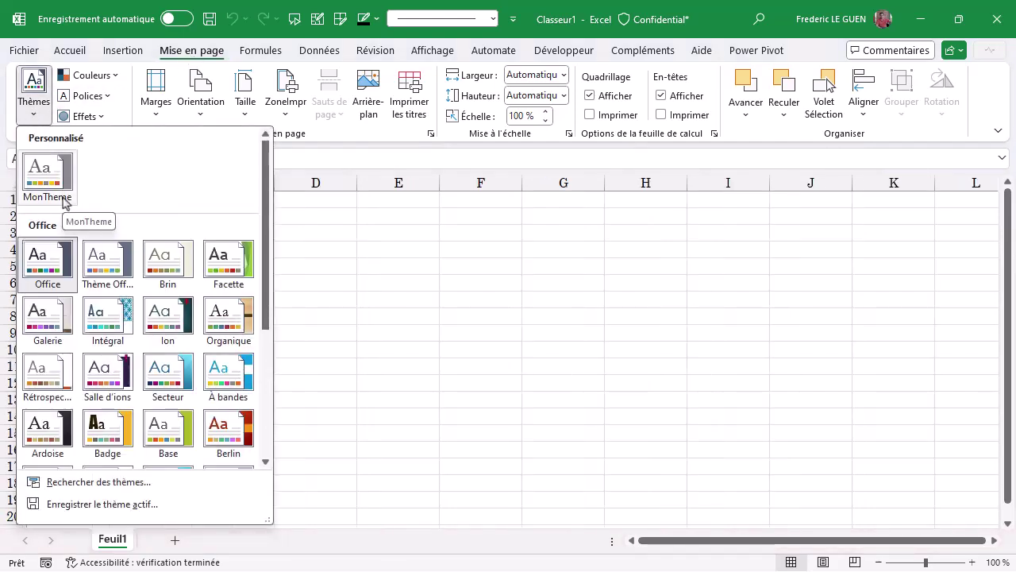
left_click(331, 223)
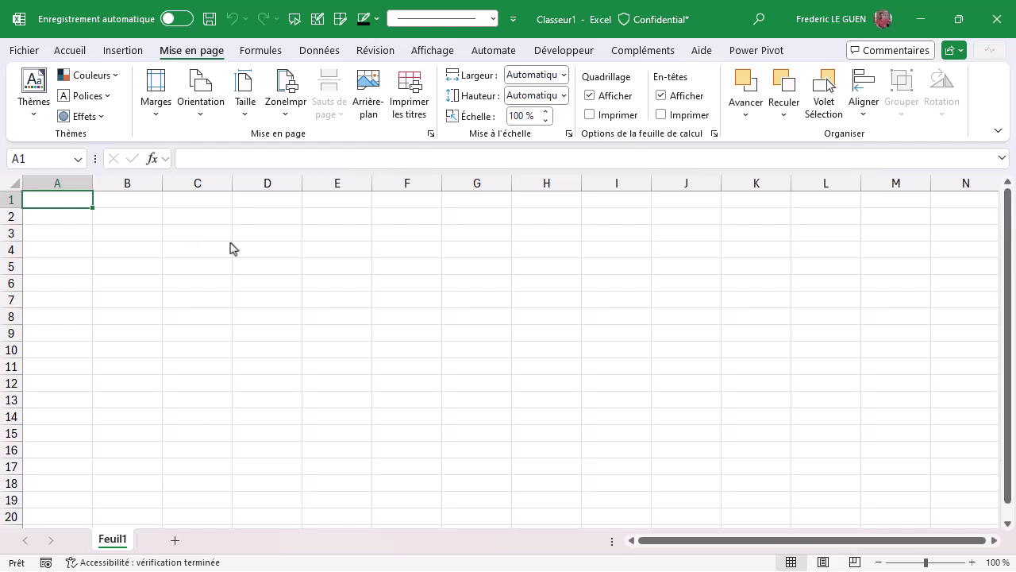
key("F12")
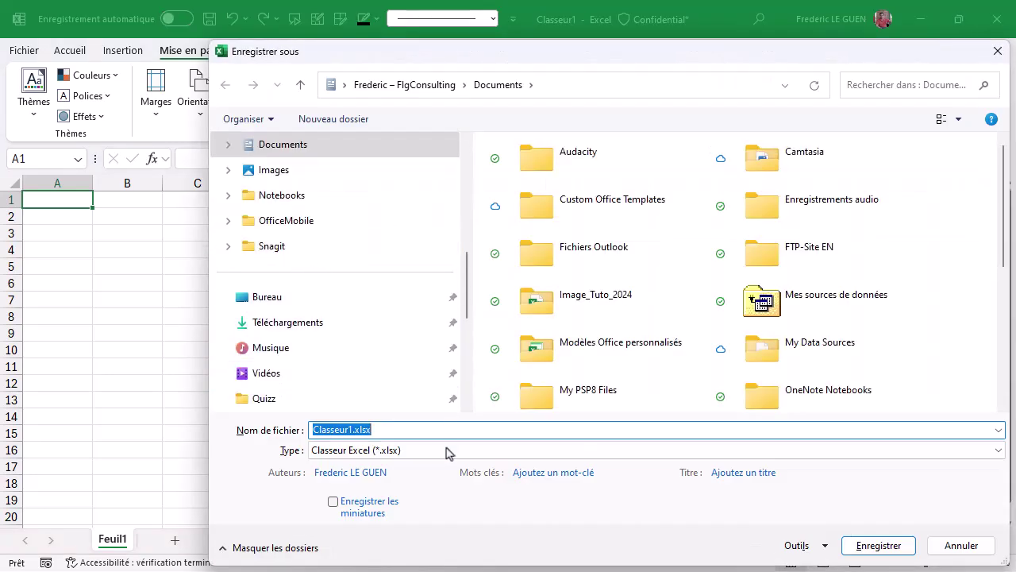
left_click(447, 452)
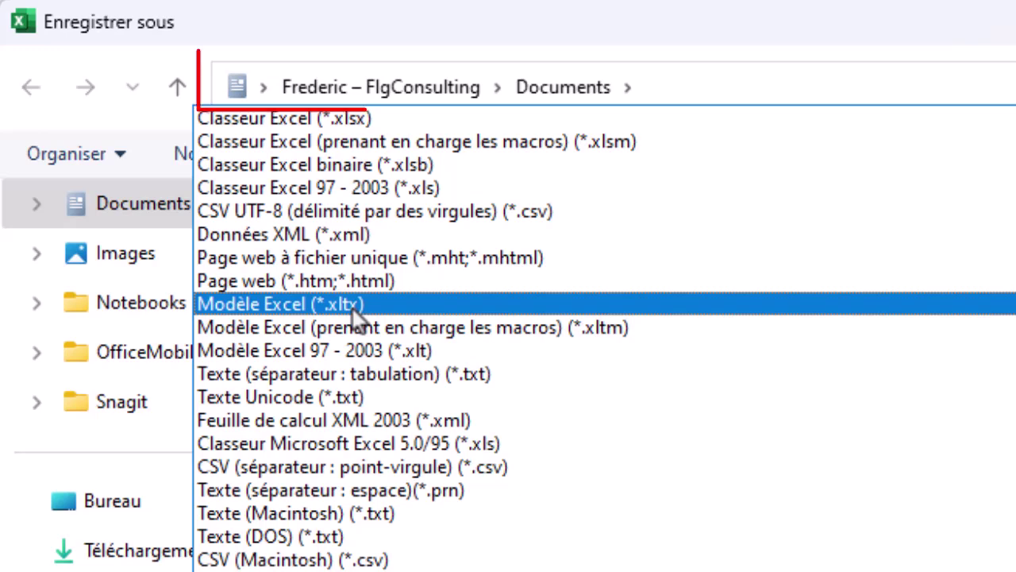
left_click(352, 309)
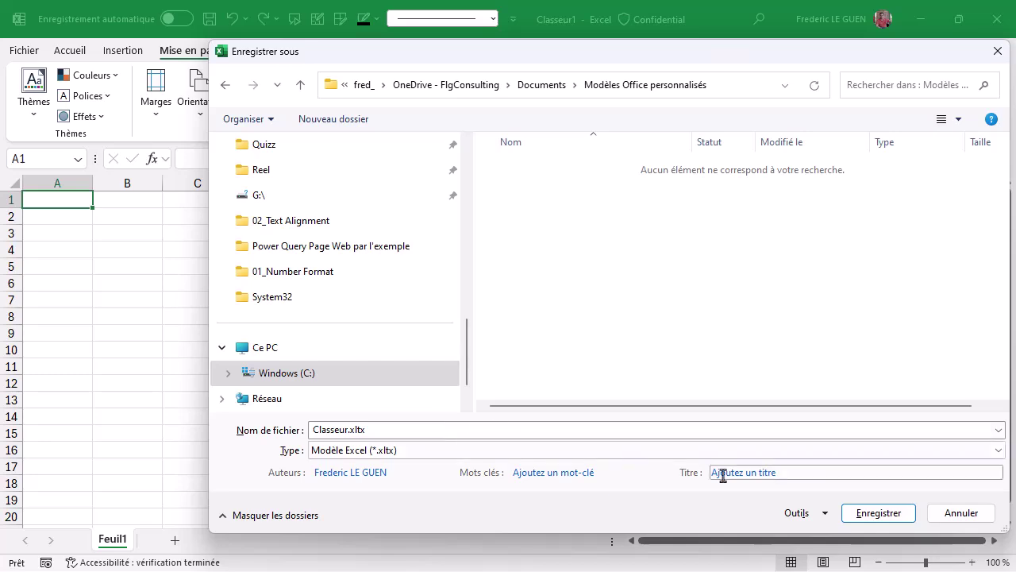
left_click(960, 513)
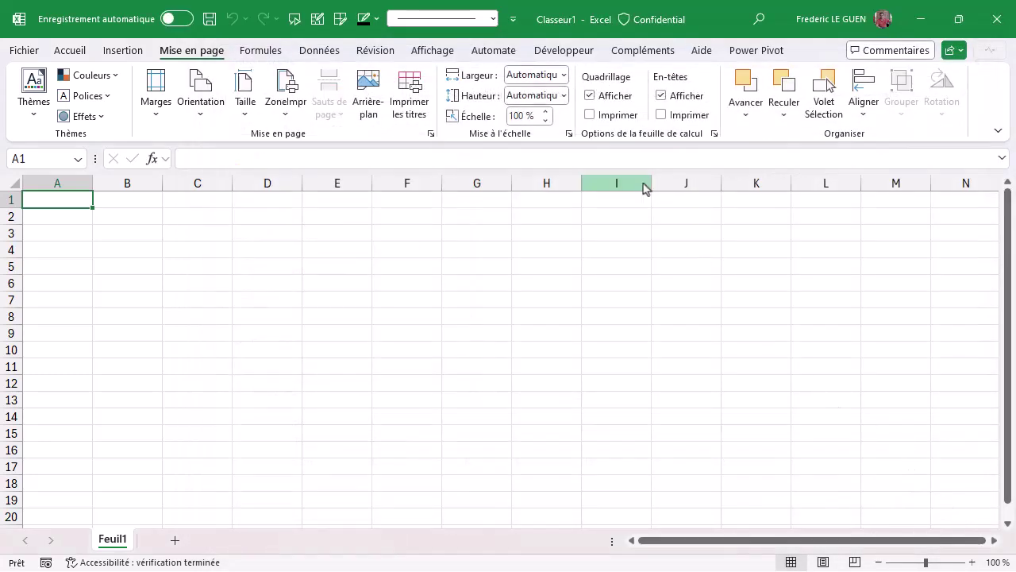
Step: Open the Visual Basic editor from Développeur and show its Exécution (Immediate) window
left_click(577, 52)
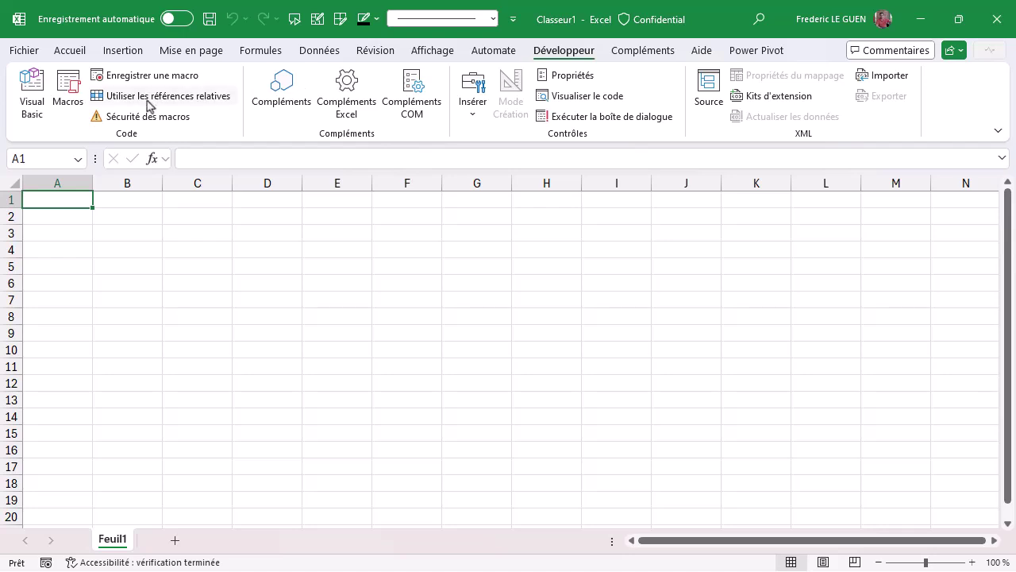
left_click(36, 91)
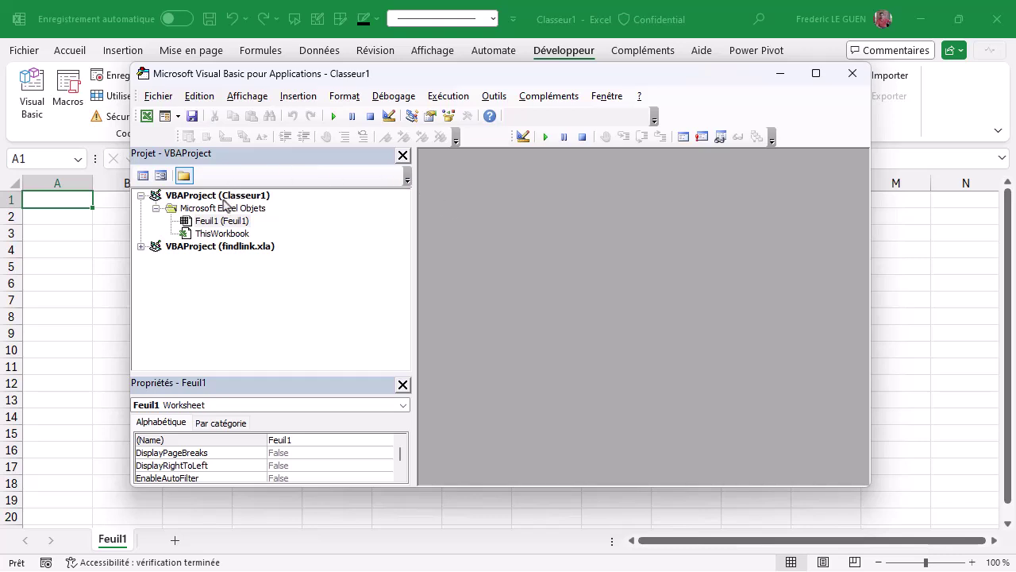
left_click(247, 96)
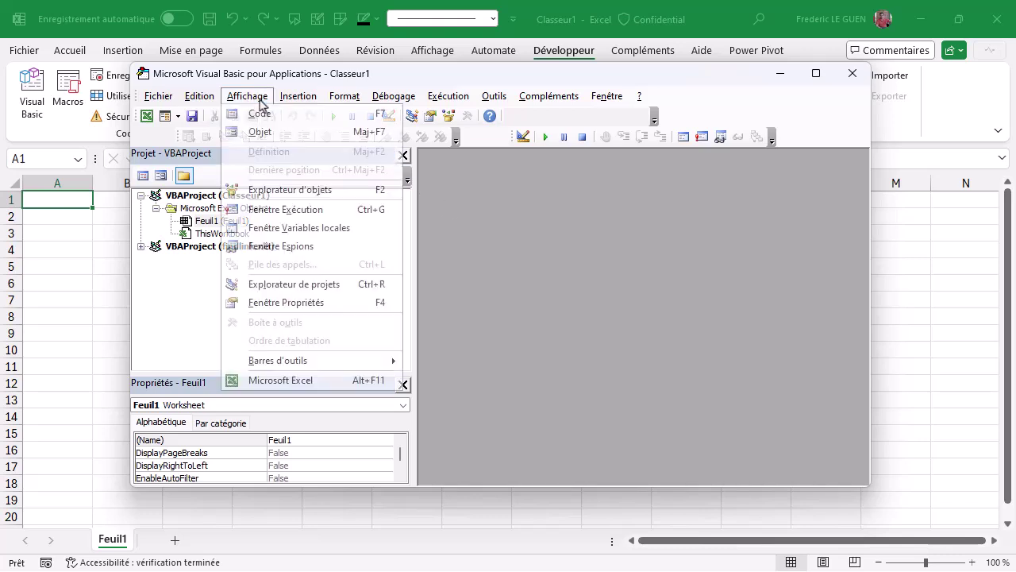
left_click(267, 211)
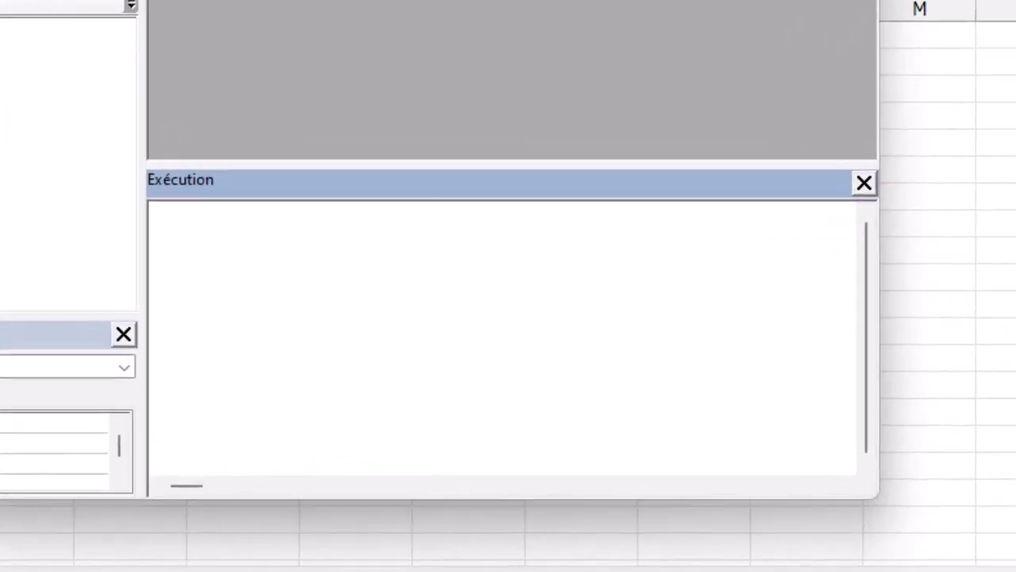
Step: Run ?application.StartupPath in the Immediate window to print the XLSTART folder path
type("?ap")
type("plication")
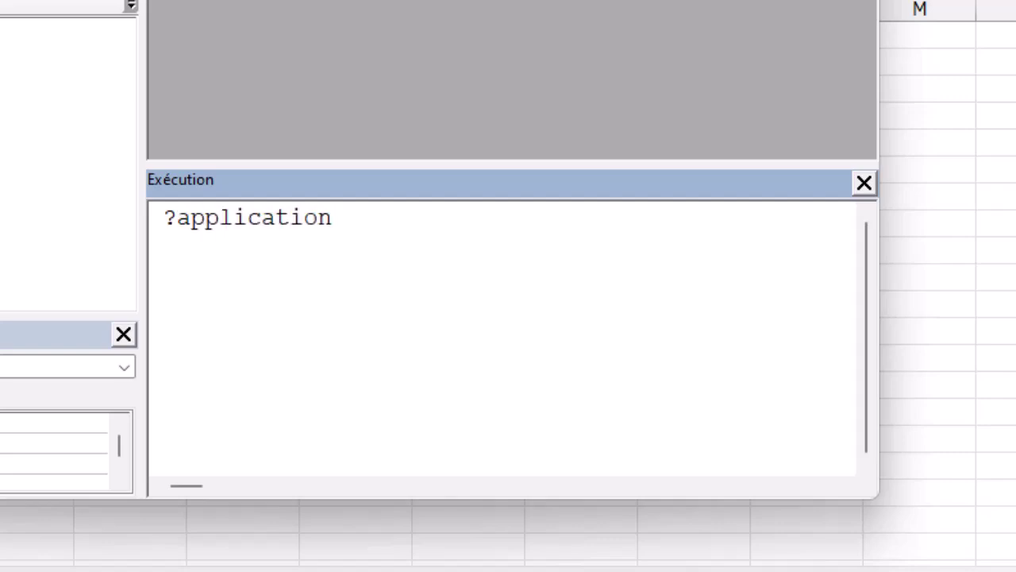
type(".St")
key("Down")
key("Down")
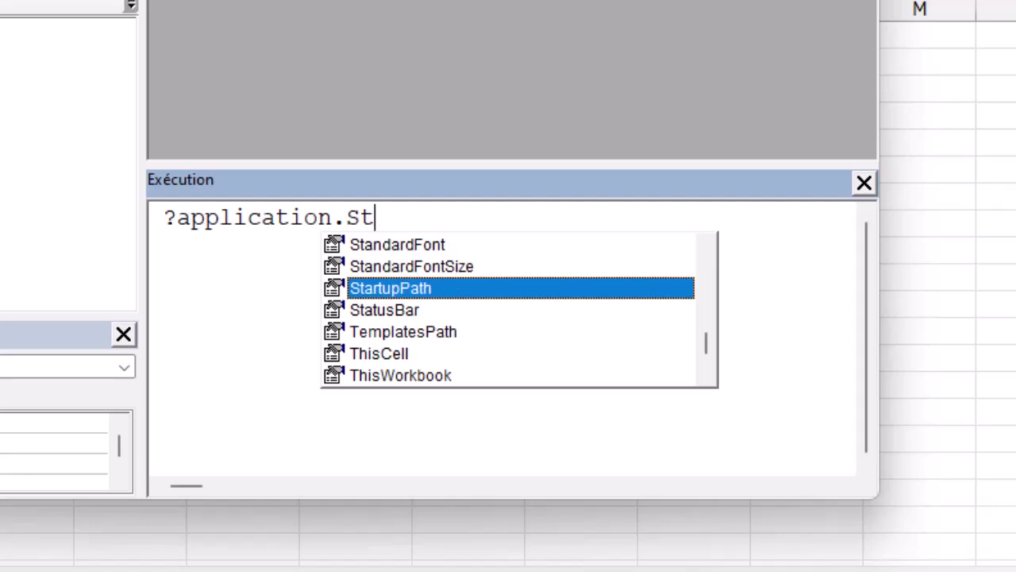
key("Return")
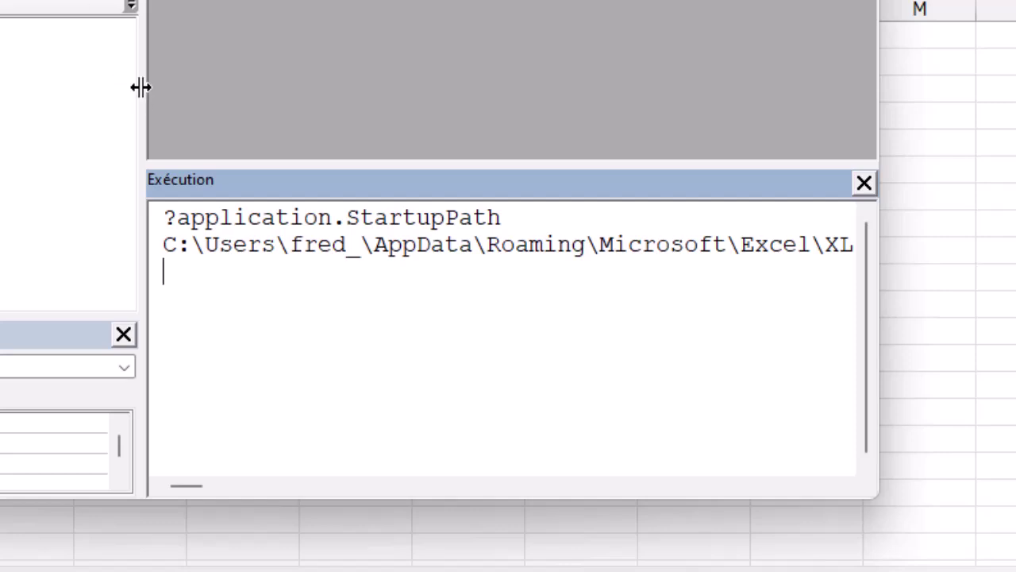
Step: Copy the printed XLSTART path and close the Visual Basic editor
left_click_drag(141, 88, 13, 89)
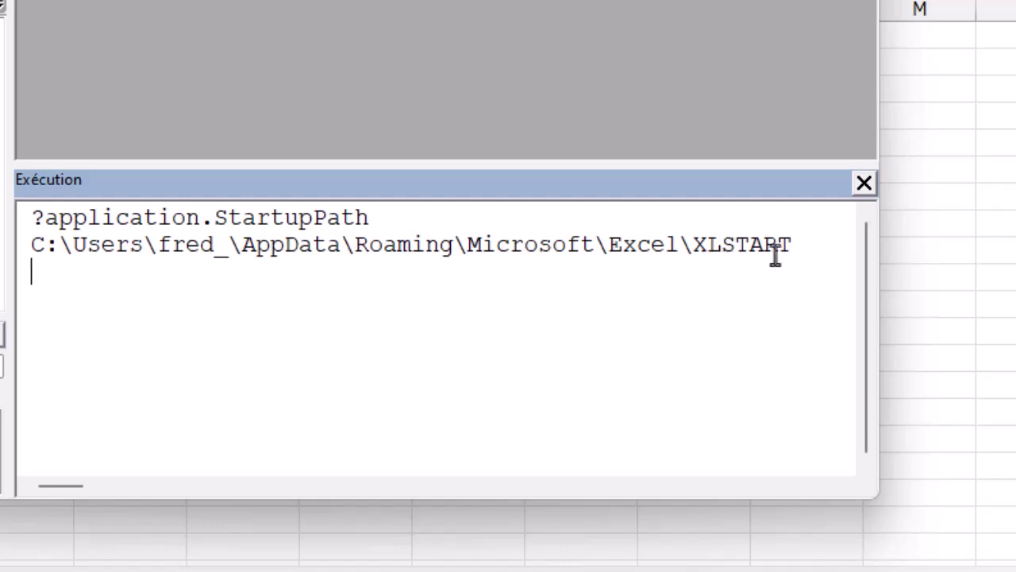
mouse_move(791, 244)
left_mouse_down()
mouse_move(465, 230)
mouse_move(32, 244)
left_mouse_up()
key("ctrl+c")
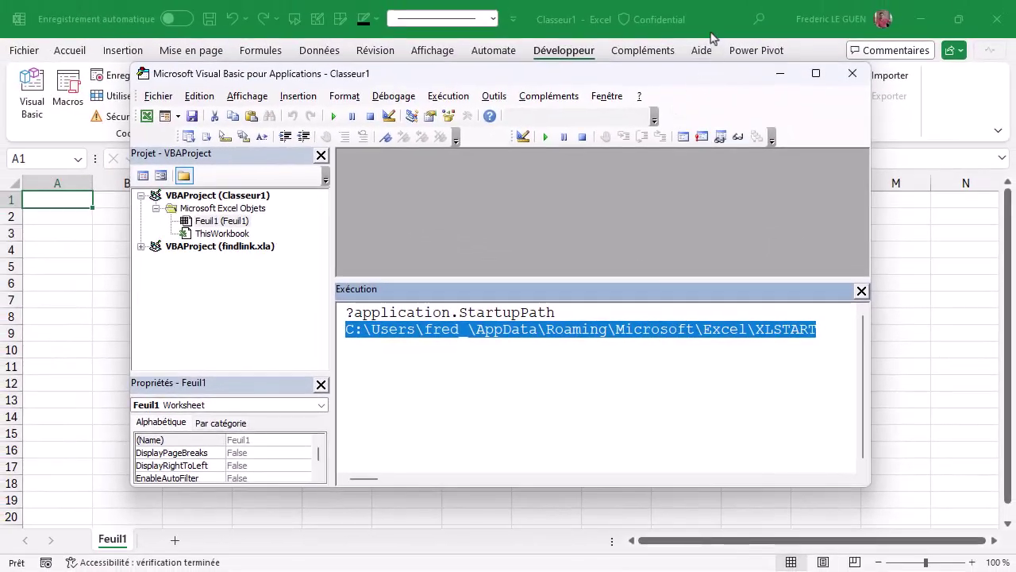
left_click(713, 32)
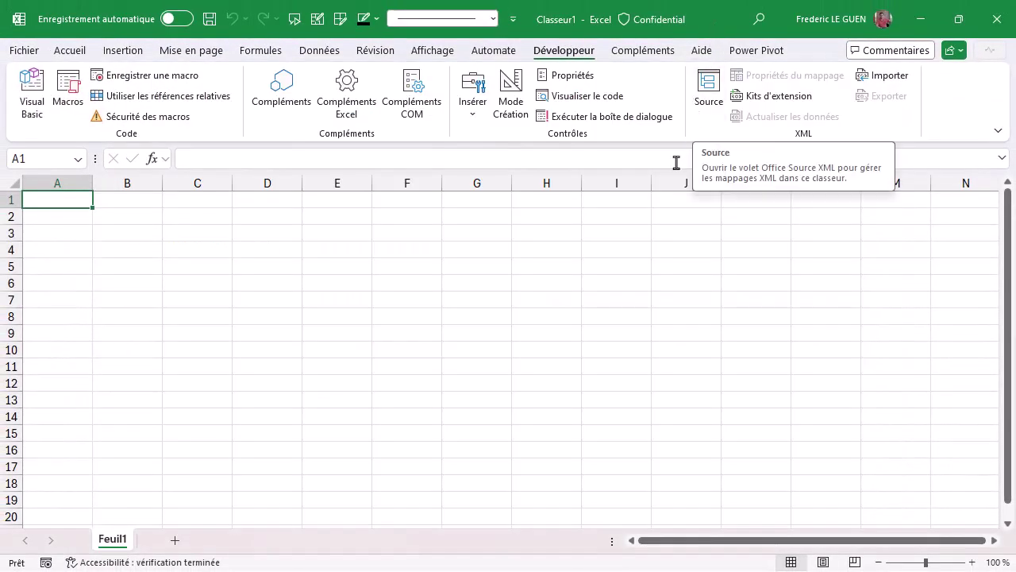
Step: In Save As, set the file type to Excel template (*.xltx)
key("F12")
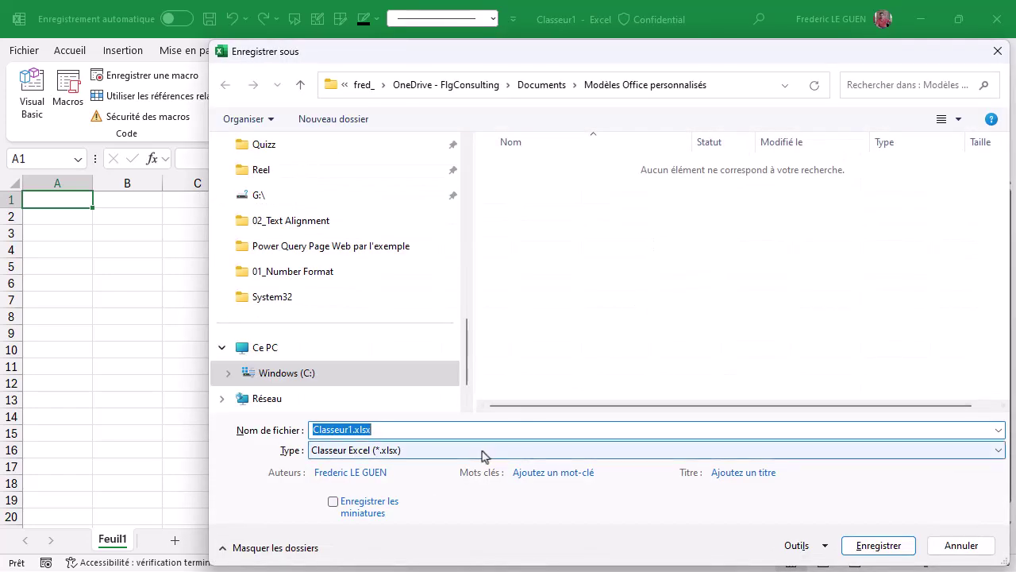
left_click(483, 452)
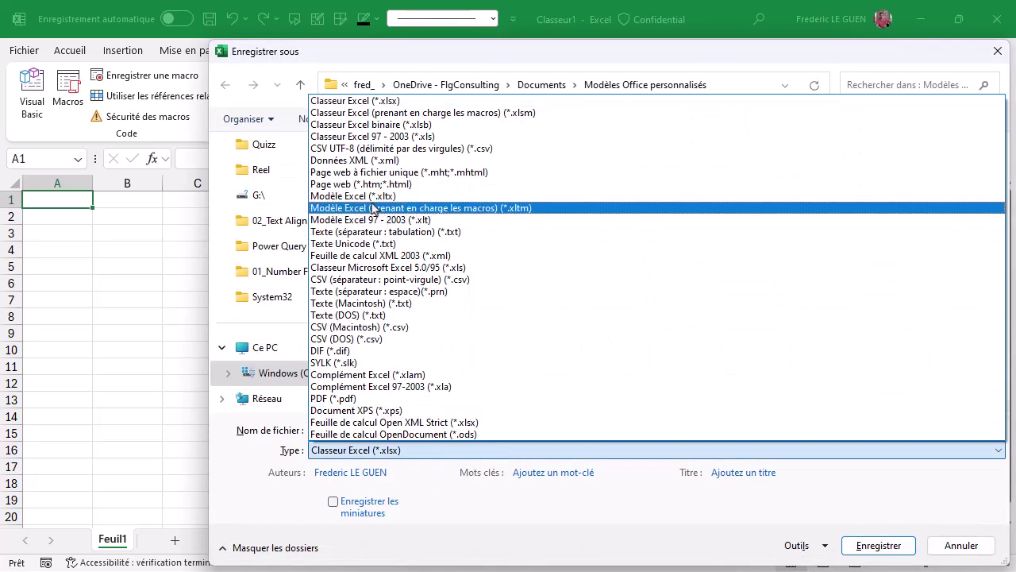
left_click(378, 196)
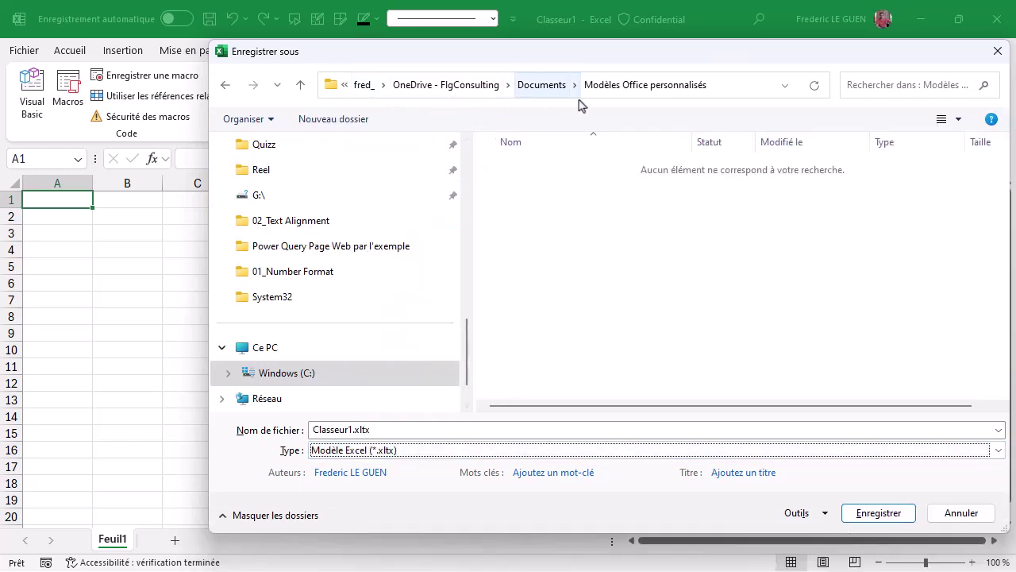
Step: Navigate the Save As dialog to the pasted XLSTART folder path
left_click(722, 90)
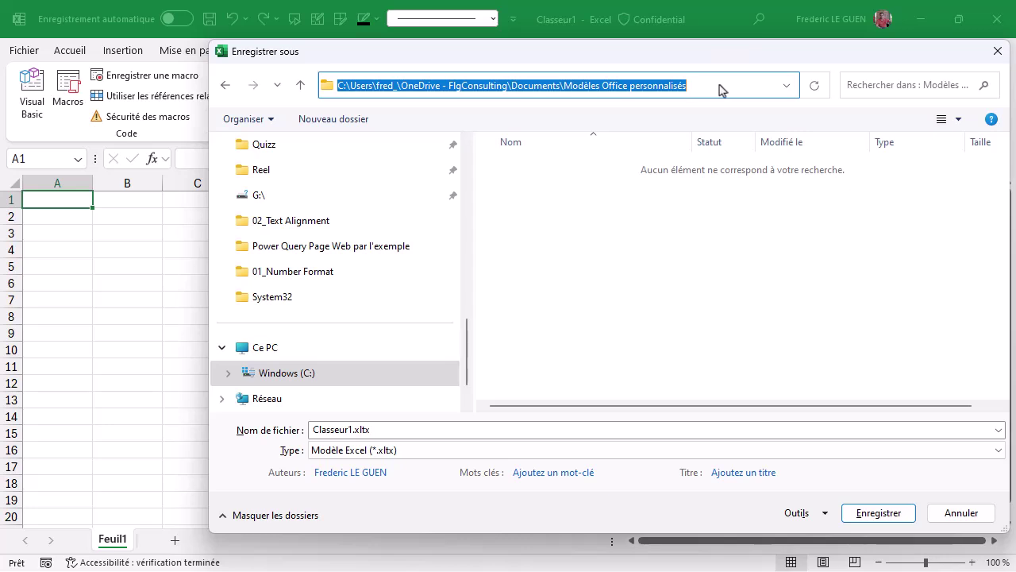
key("ctrl+v")
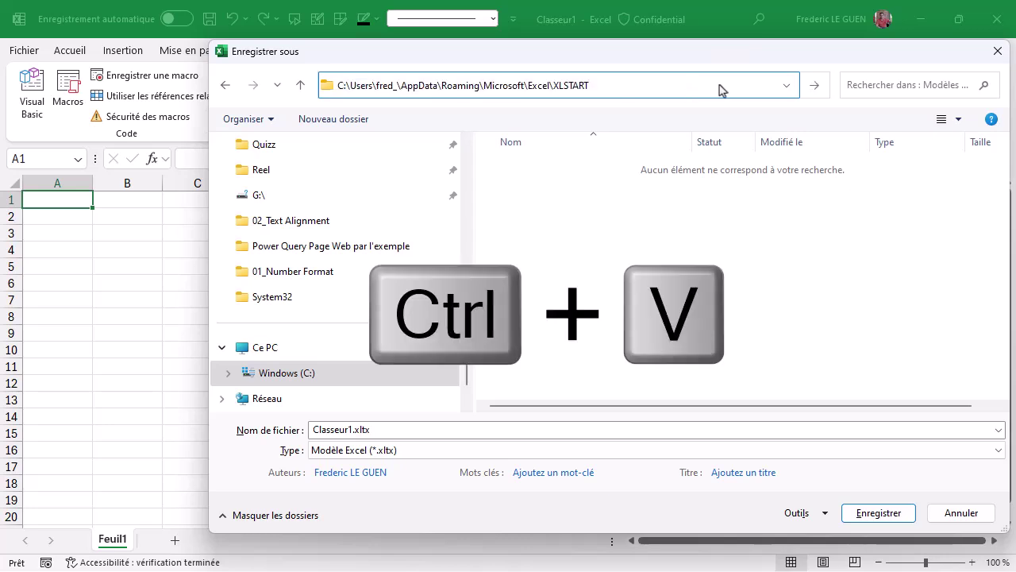
key("Return")
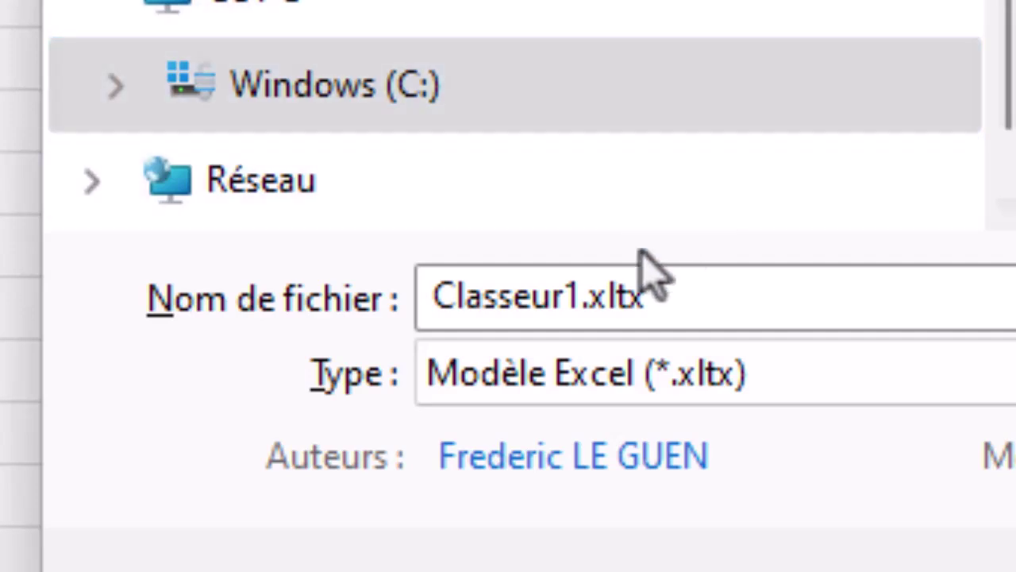
Step: Name the template Classeur and save it as Classeur.xltx in XLSTART
double_click(523, 297)
type("B")
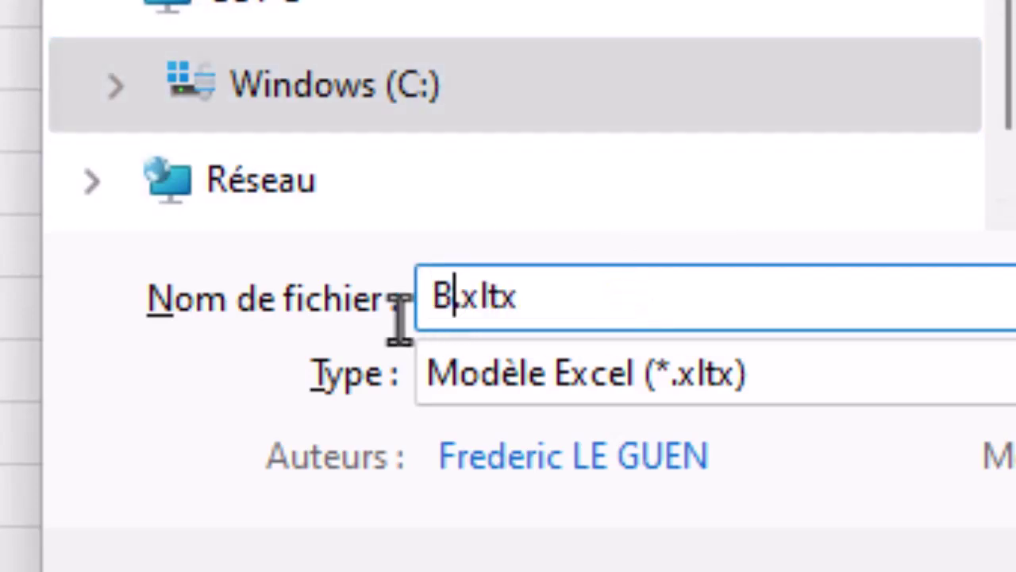
type("ook")
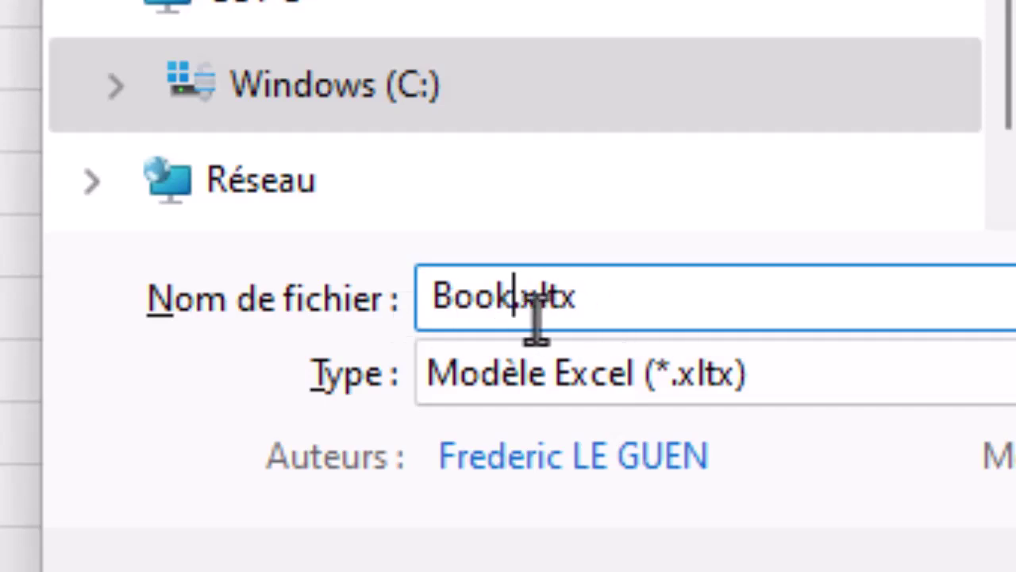
key("BackSpace")
key("BackSpace")
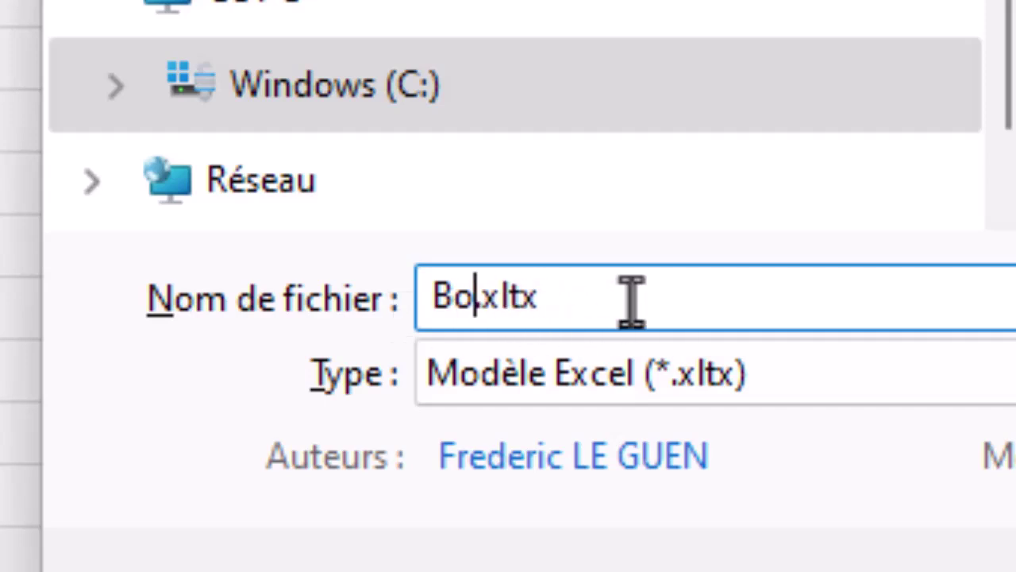
key("BackSpace")
key("BackSpace")
type("Cla")
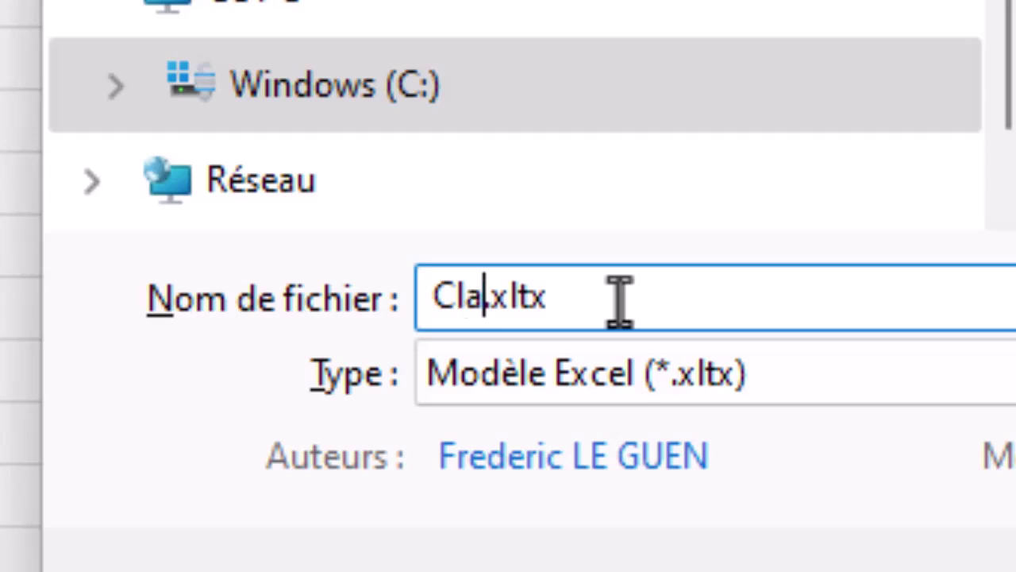
type("sseu")
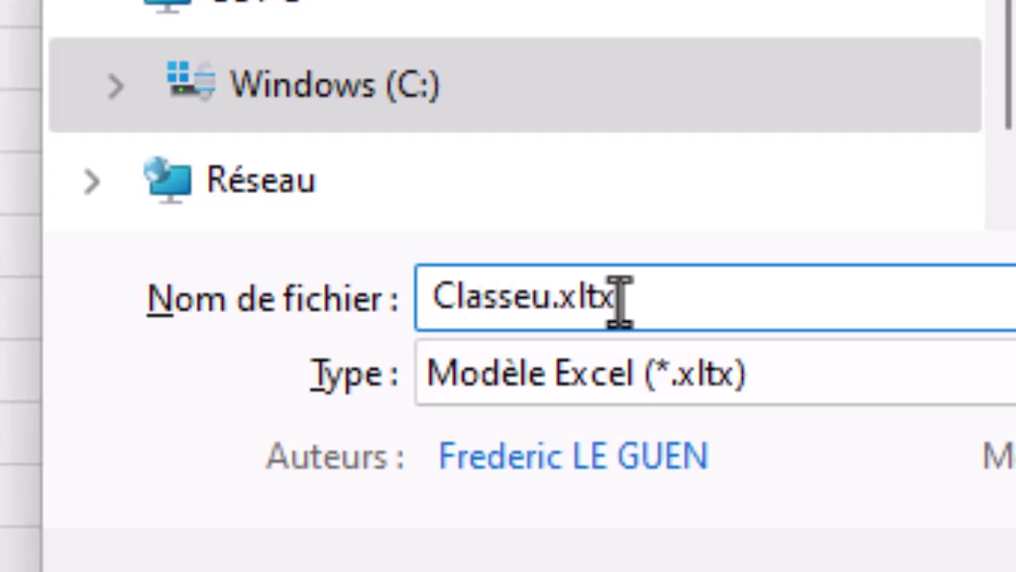
type("r")
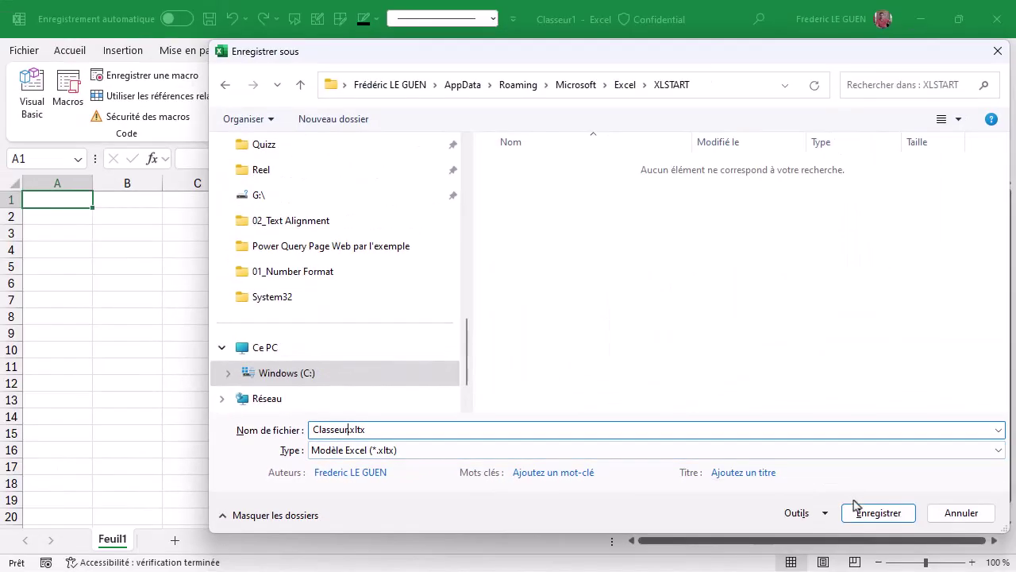
left_click(856, 512)
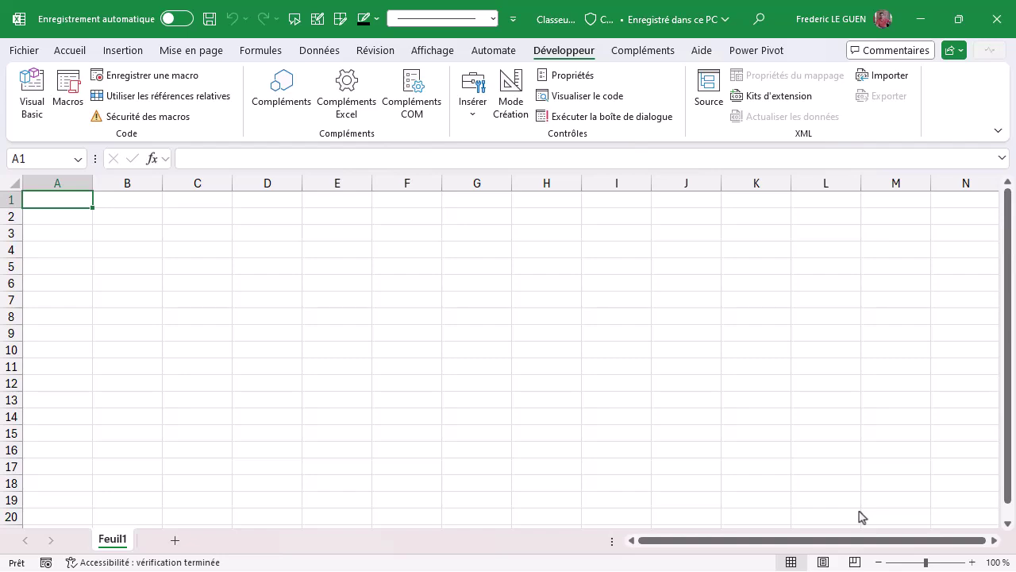
Step: Apply the custom MonTheme theme to the template workbook
left_click(172, 57)
left_click(41, 115)
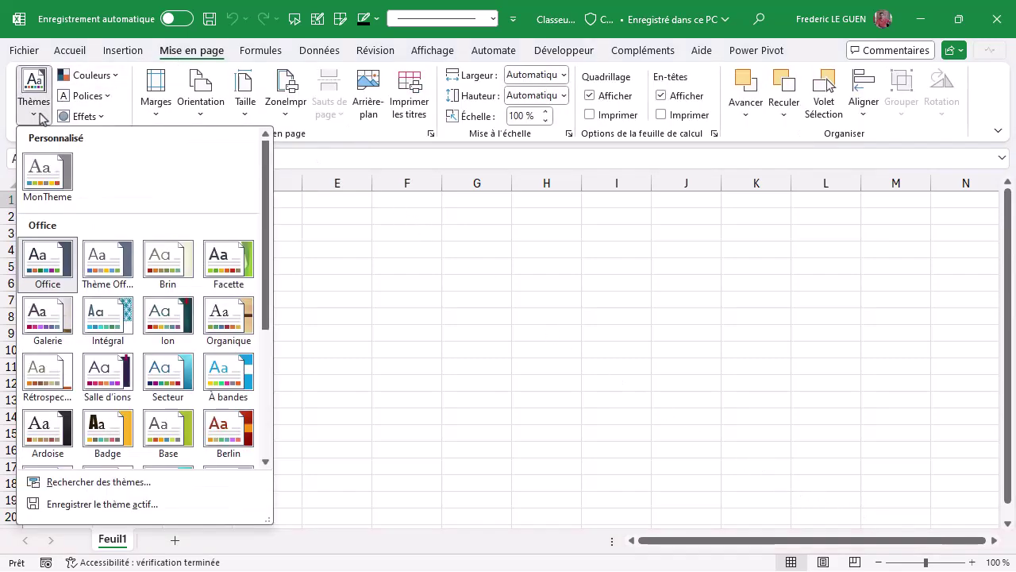
left_click(43, 175)
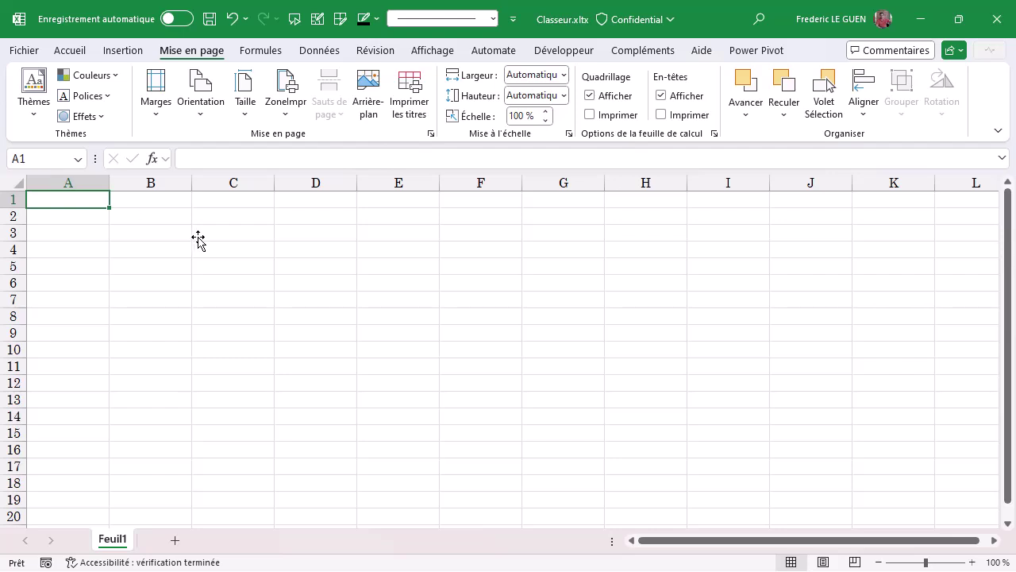
Step: Resave over Classeur.xltx in XLSTART, confirming the replacement, then close Excel
key("F12")
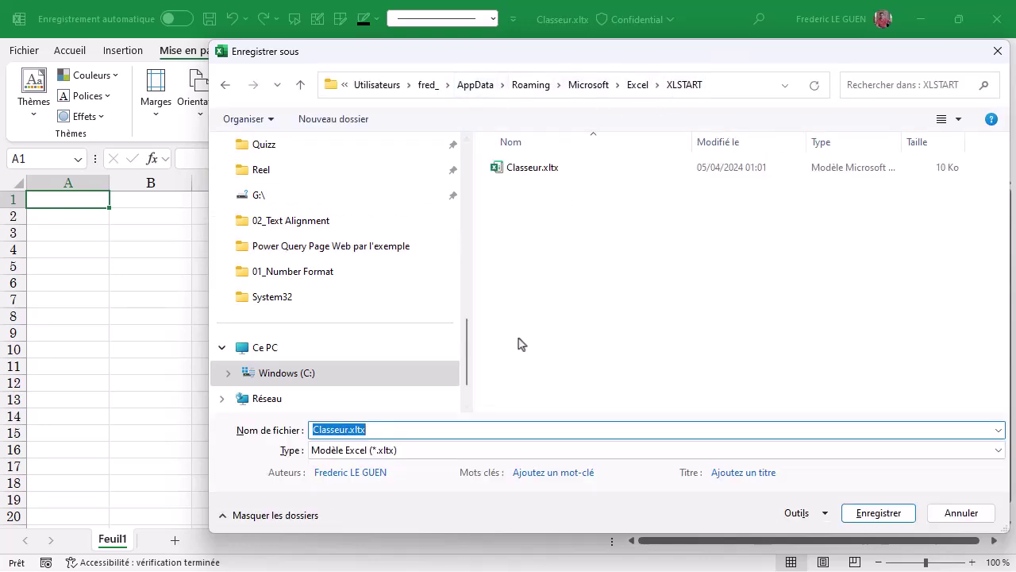
left_click(905, 516)
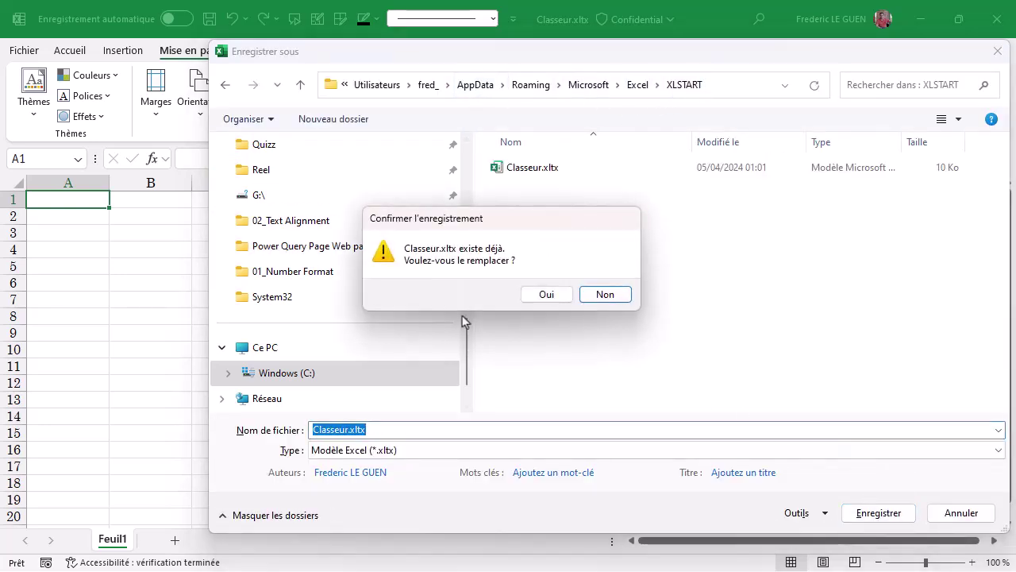
left_click(541, 296)
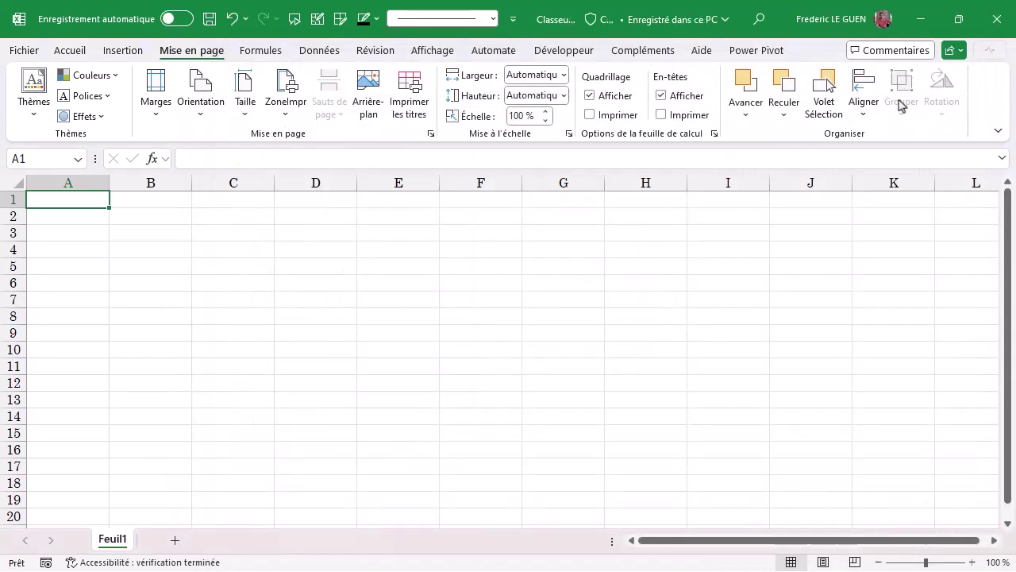
left_click(997, 19)
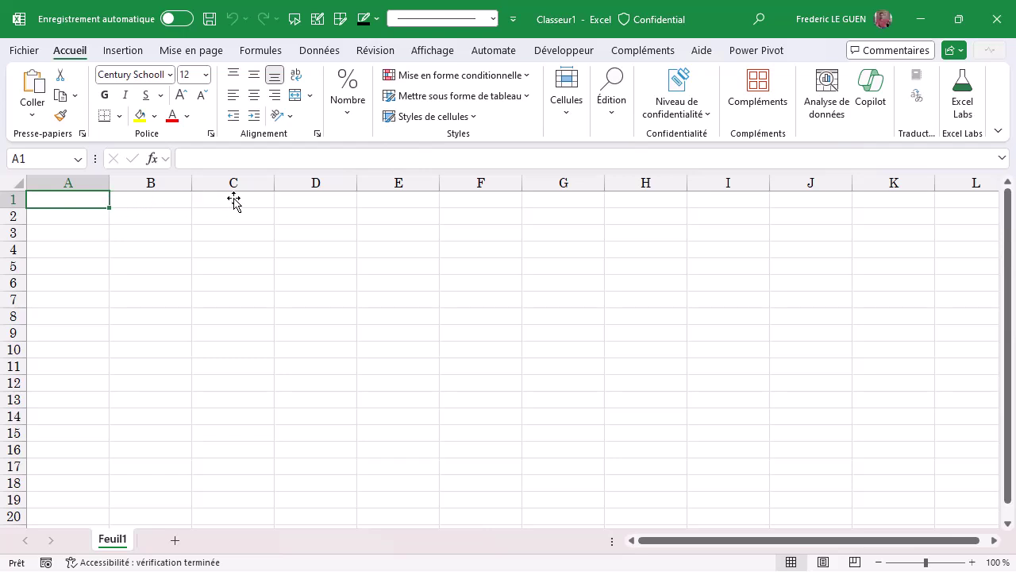
Step: Glance at the fill colour choices without applying one, then go to the File start page
left_click(155, 117)
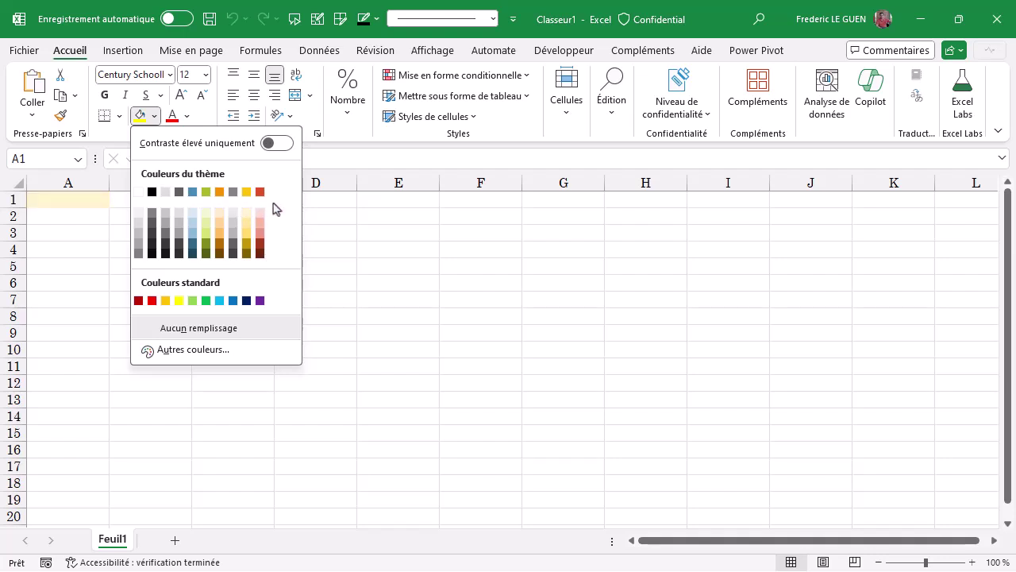
left_click(306, 232)
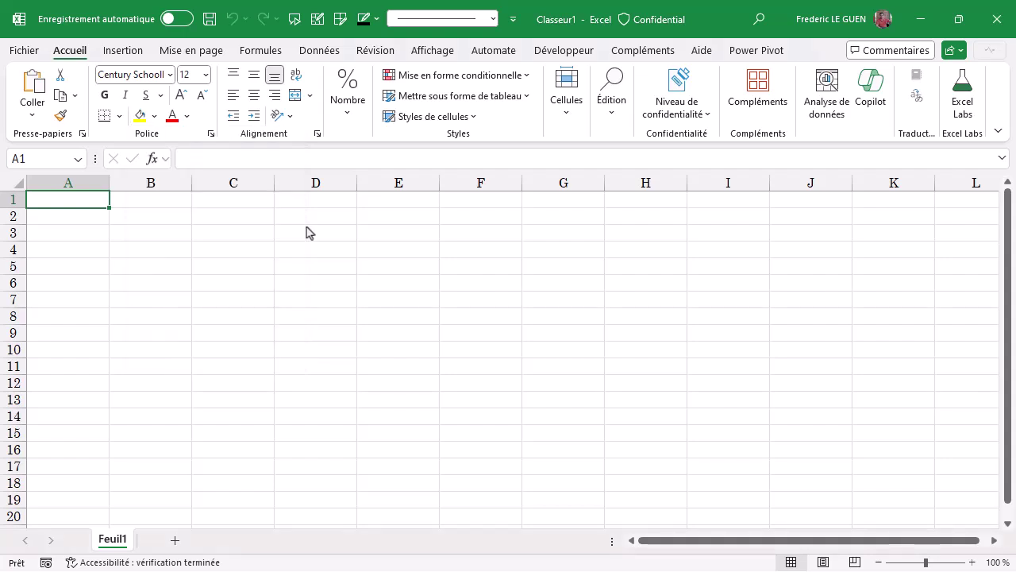
left_click(21, 50)
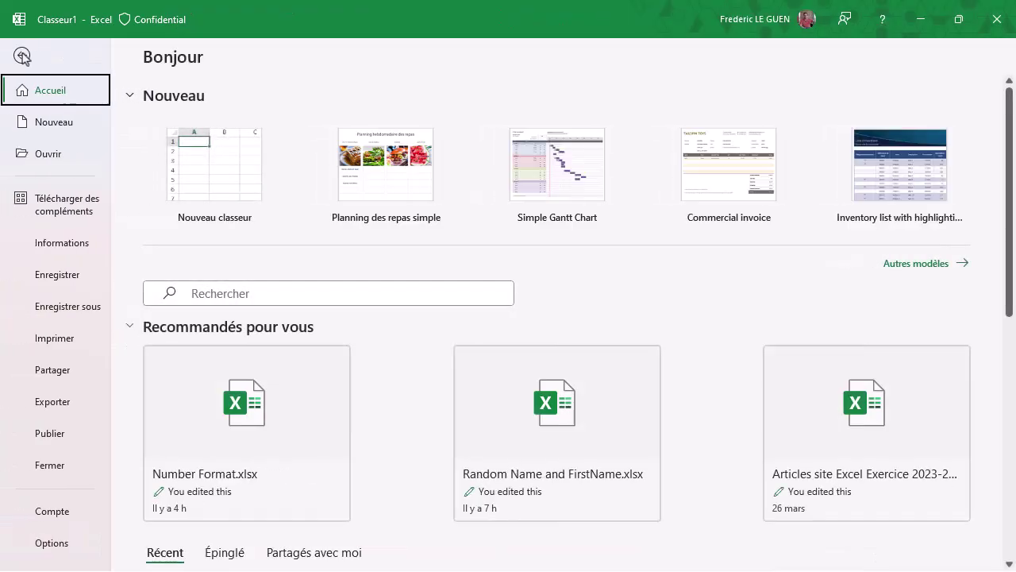
Step: In General options, set the default font size to 16 and accept the restart notice
left_click(68, 542)
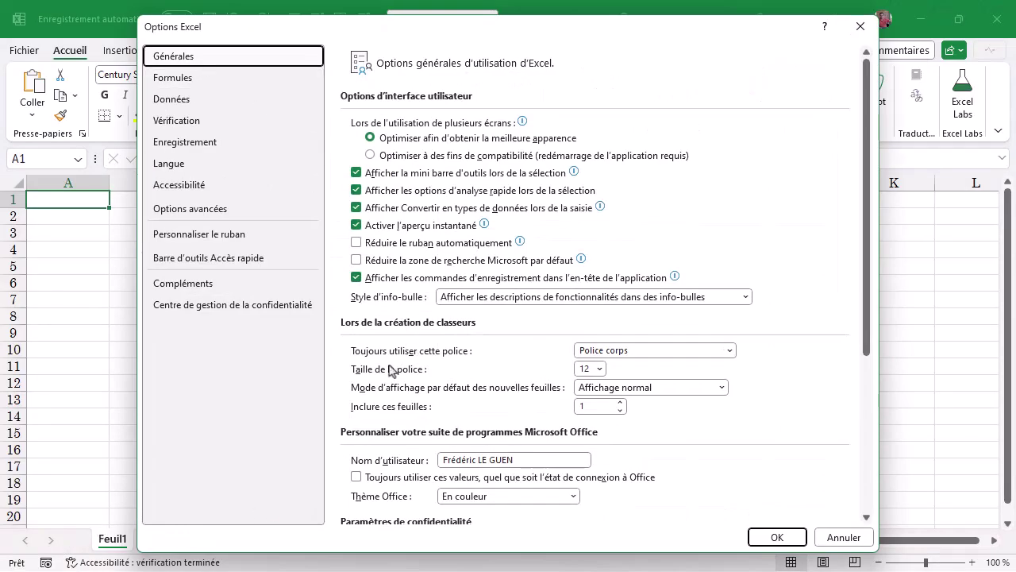
left_click(600, 368)
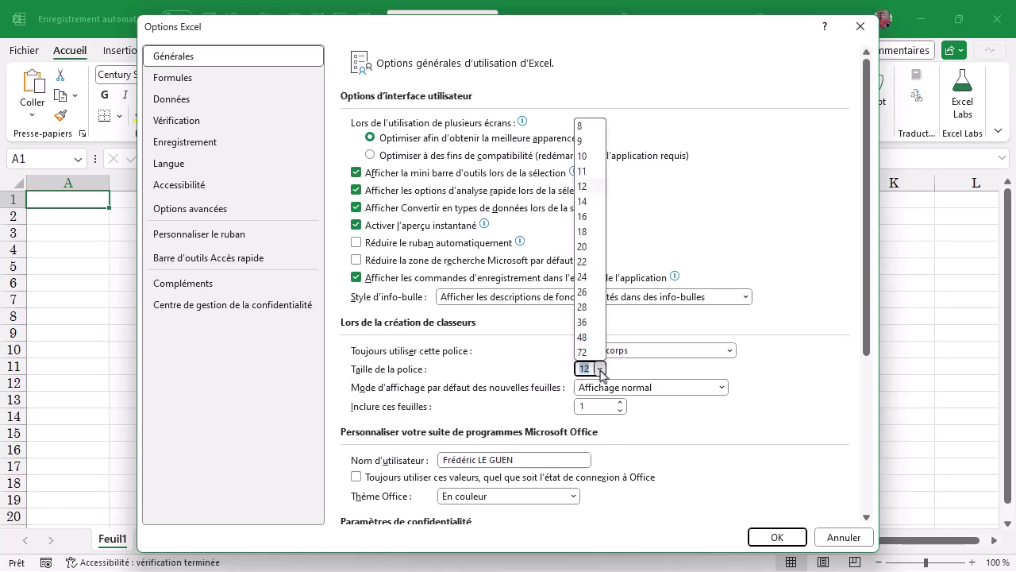
left_click(583, 216)
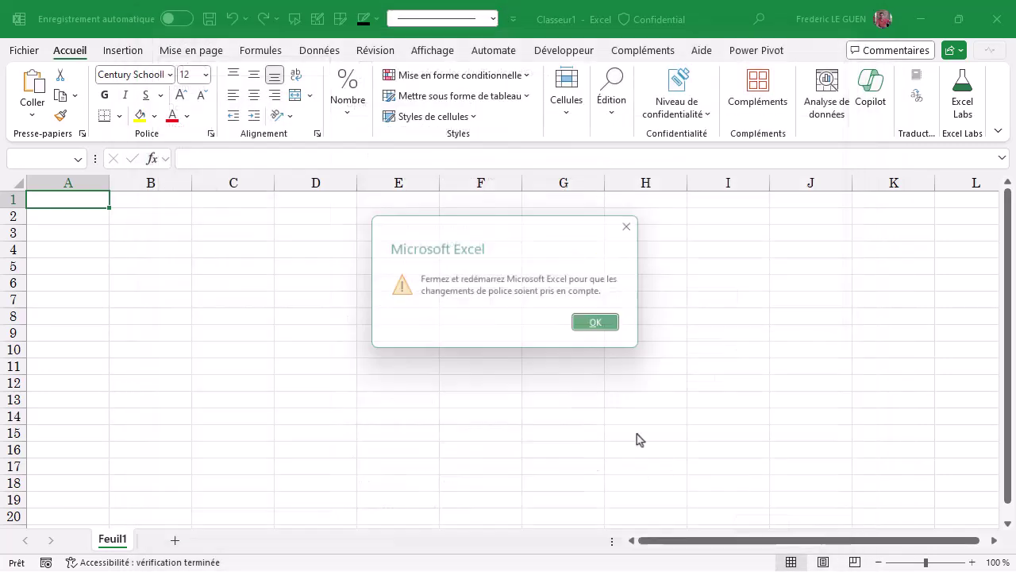
left_click(777, 536)
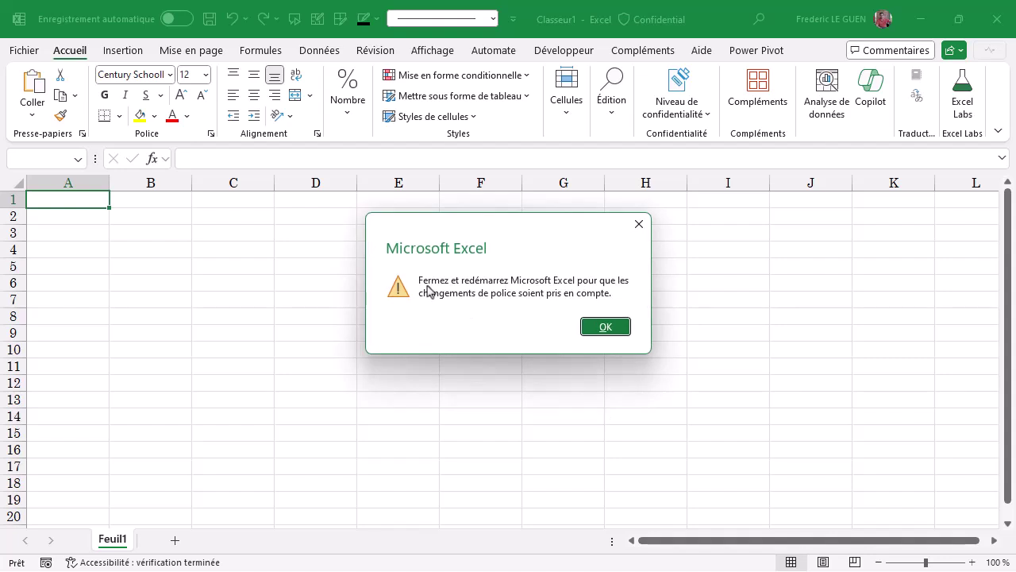
left_click(605, 327)
left_click(997, 19)
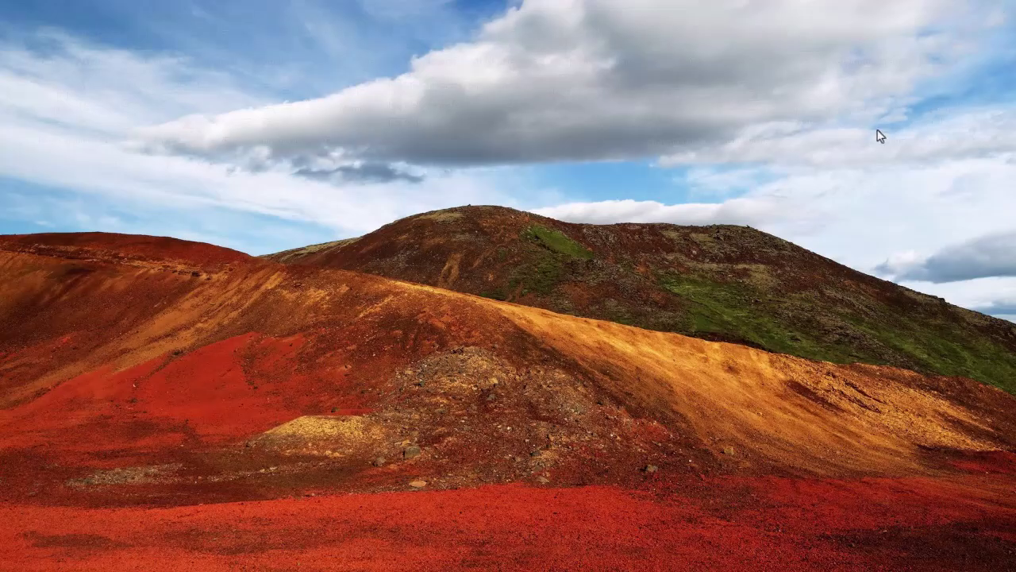
left_click(375, 551)
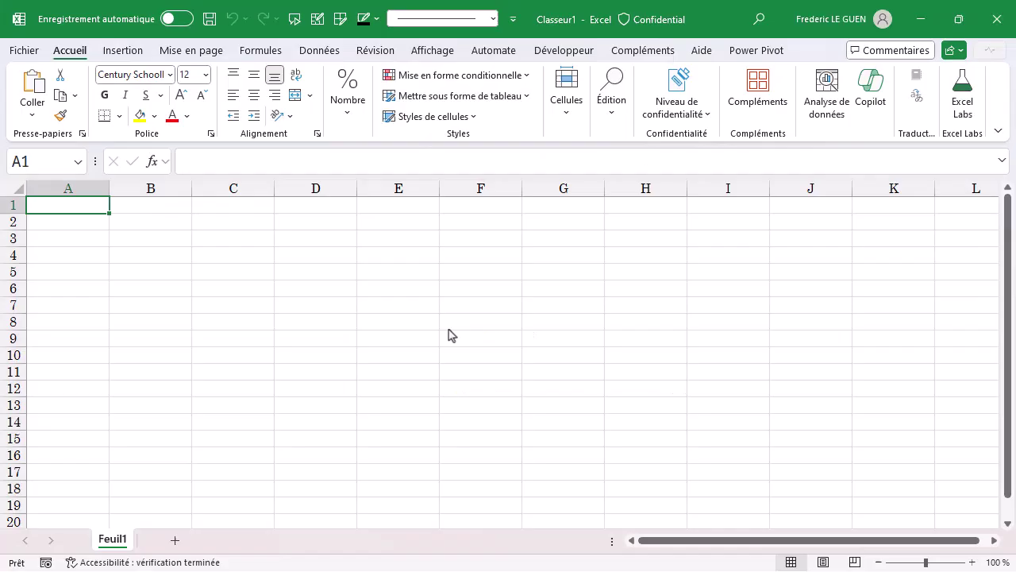
type("Bonjour")
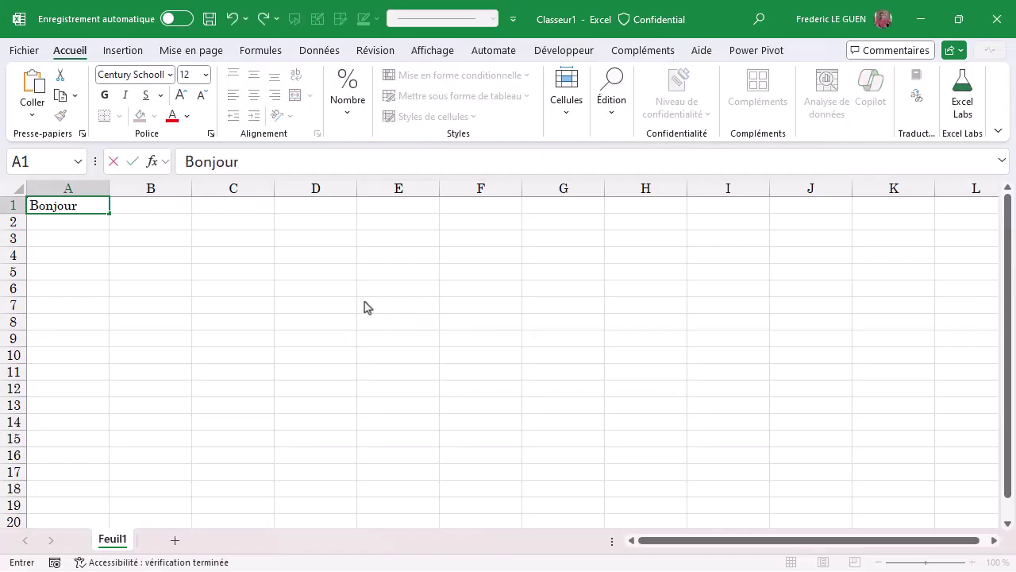
key("Return")
key("Up")
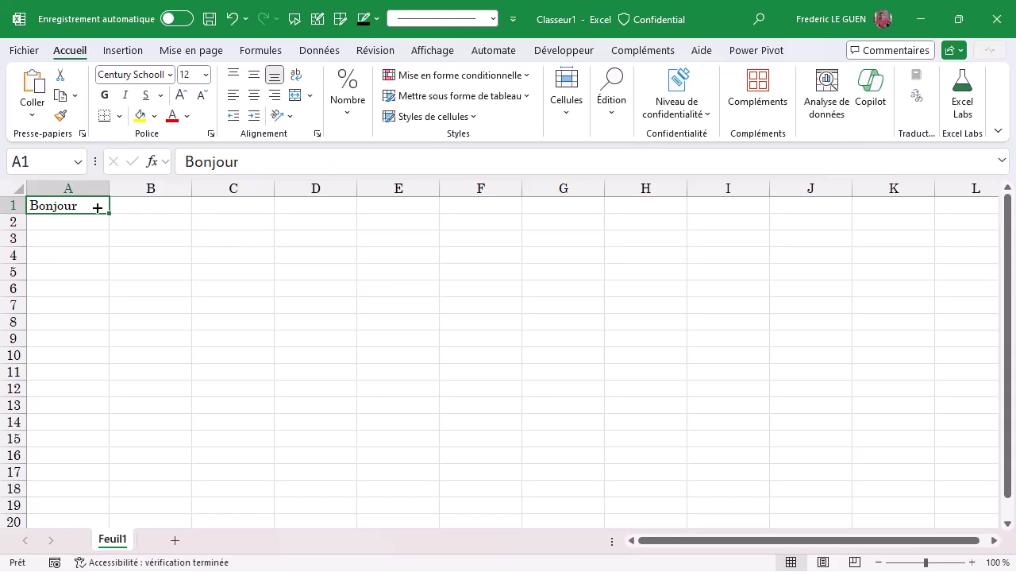
Step: Widen every column on the sheet to 14.78 and make every row taller
left_click(16, 191)
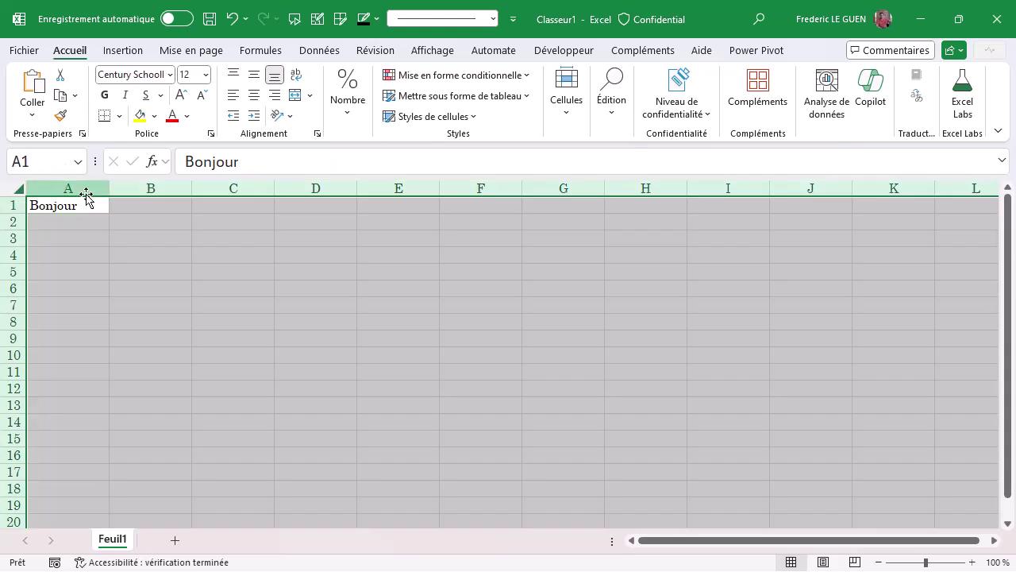
left_click_drag(111, 191, 139, 191)
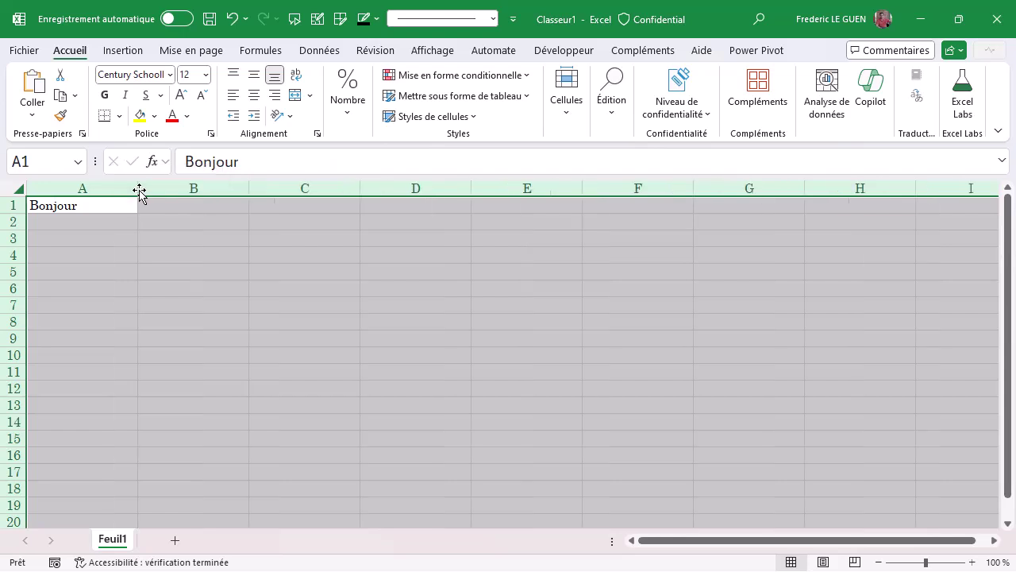
left_click_drag(14, 213, 14, 218)
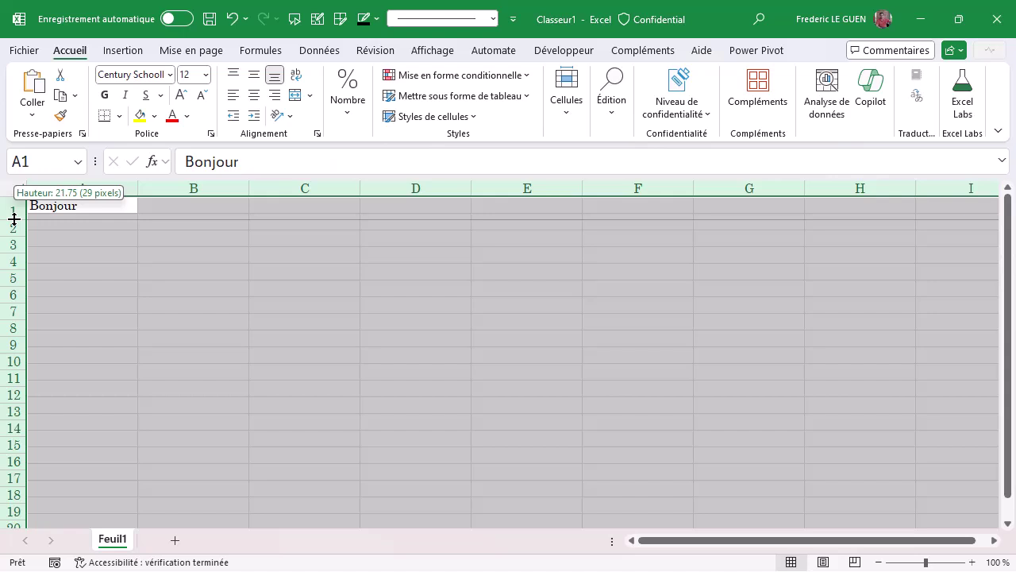
left_click_drag(13, 219, 14, 220)
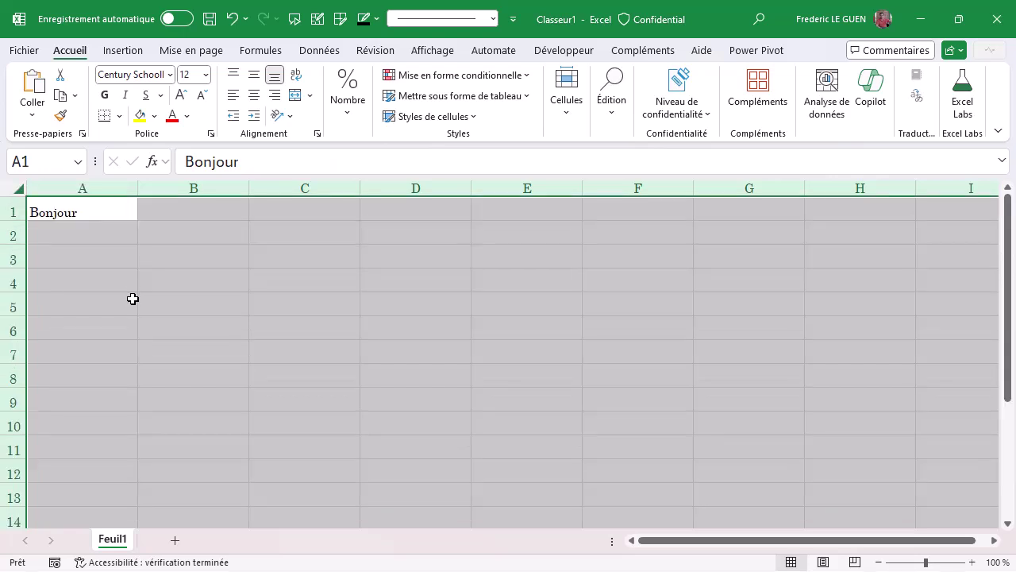
Step: Middle-align the sheet, set font size 16, and clear Bonjour from A1
left_click(254, 76)
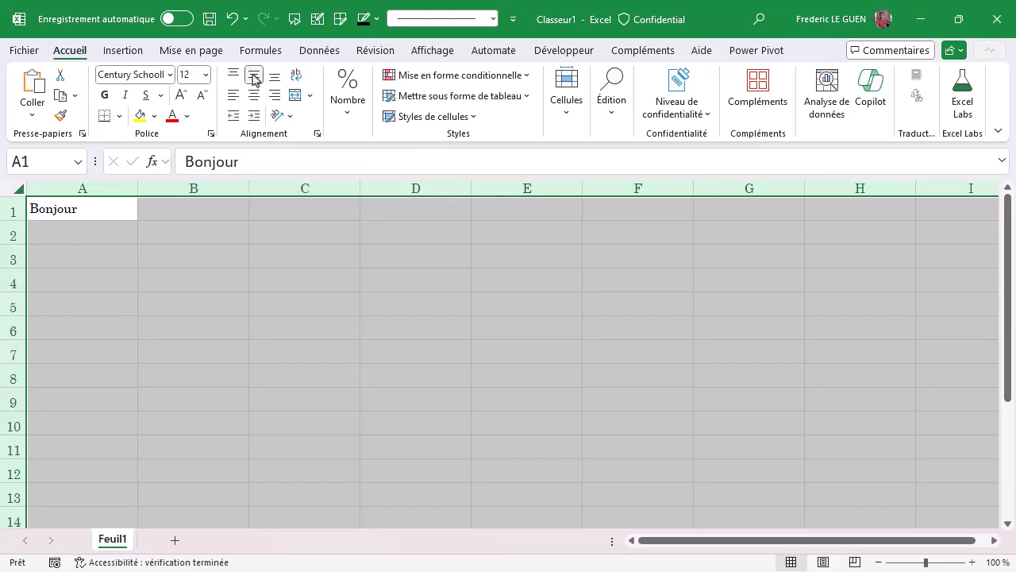
left_click(206, 74)
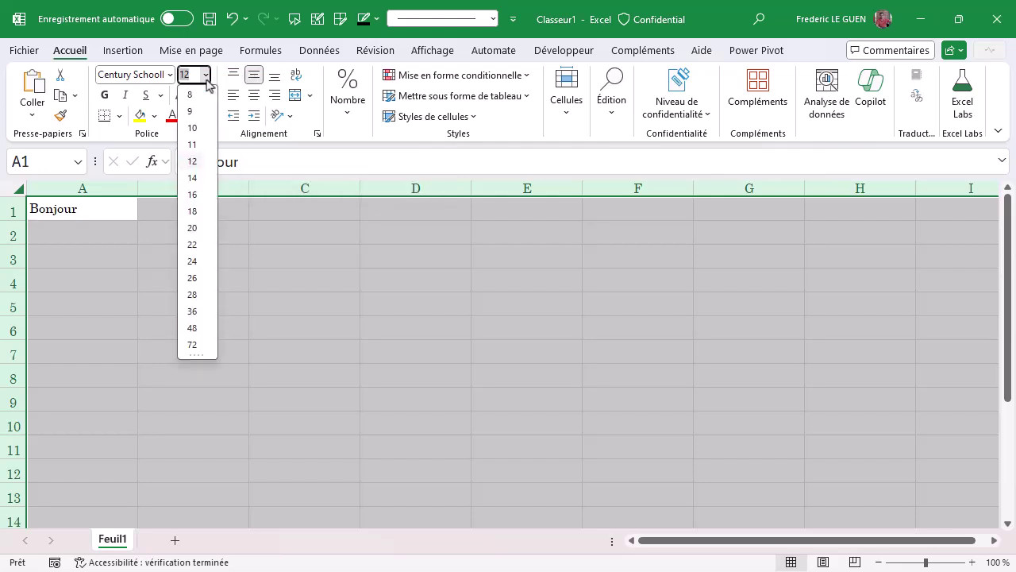
left_click(193, 195)
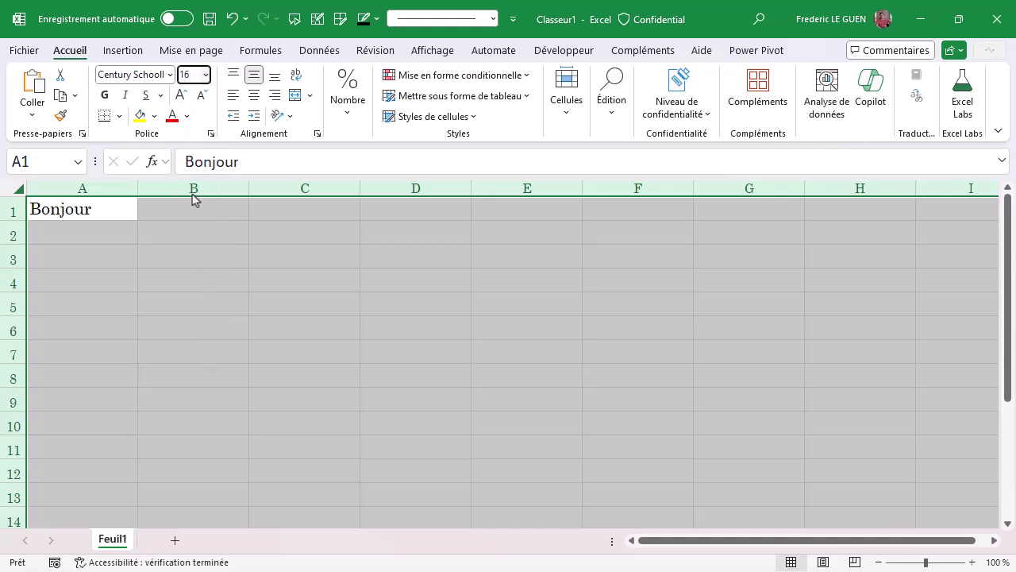
left_click(108, 213)
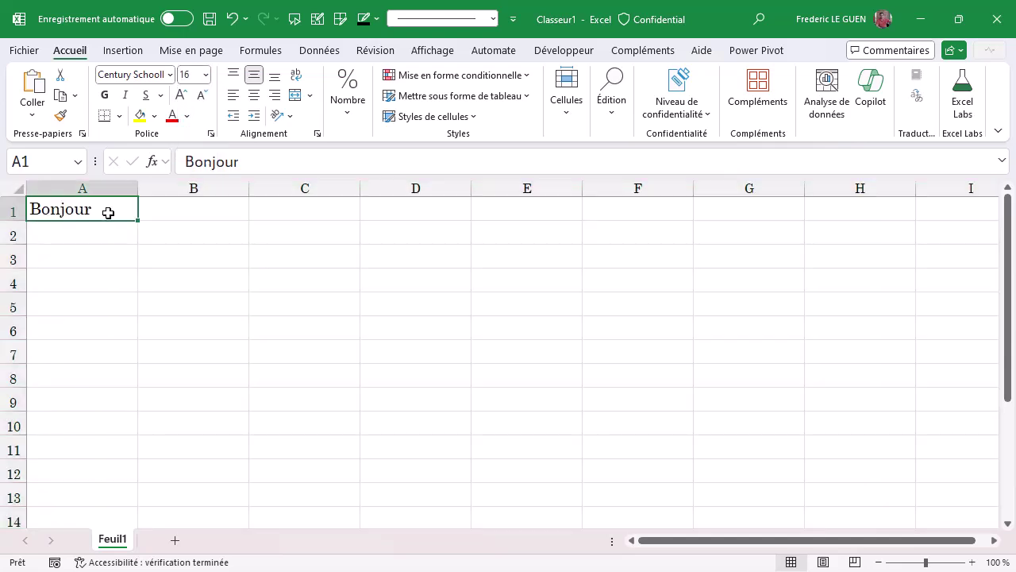
key("Delete")
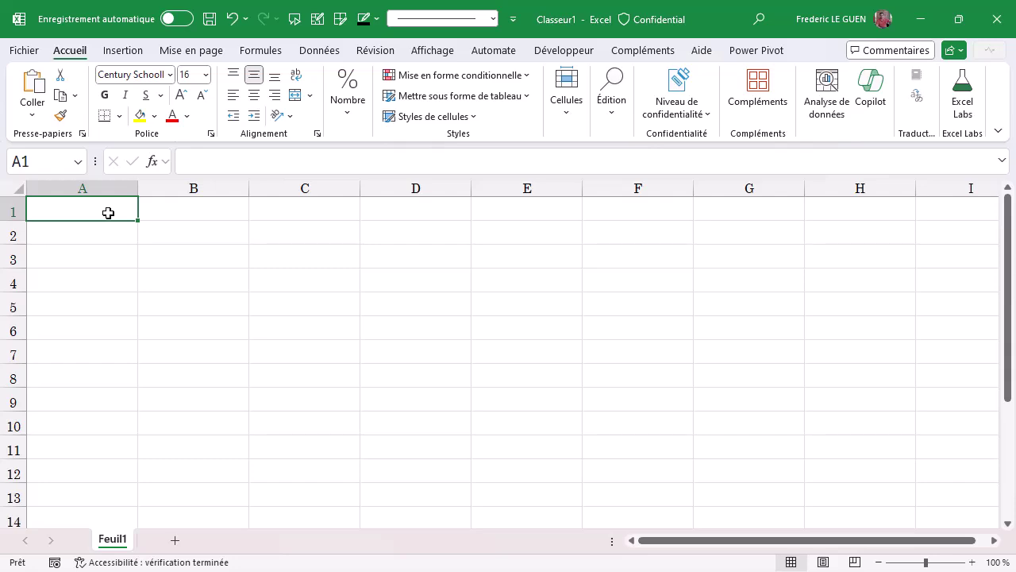
Step: Save as Modèle Excel (*.xltx) named Classeur.xltx in XLSTART, overwriting the existing template
key("F12")
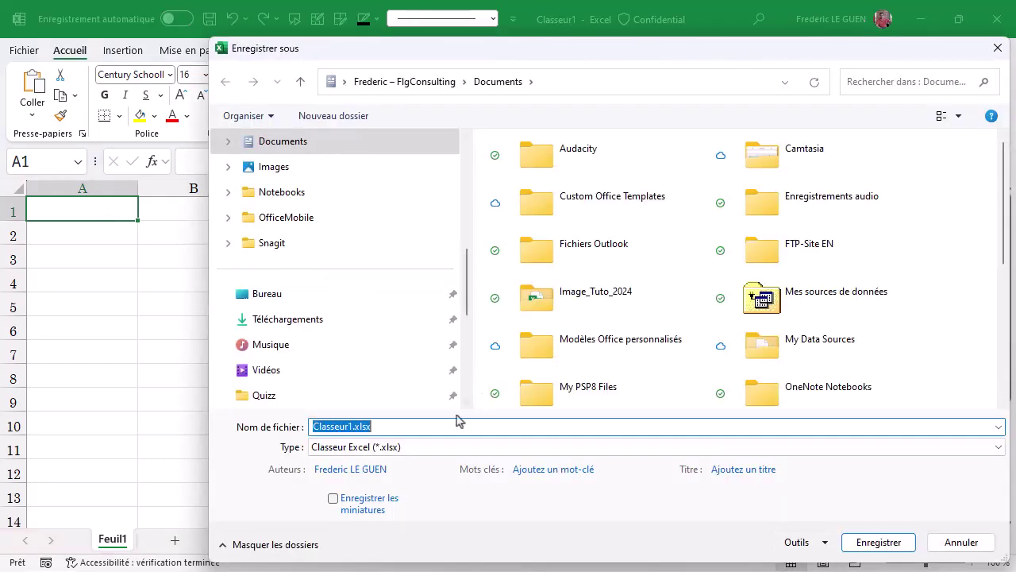
left_click(415, 446)
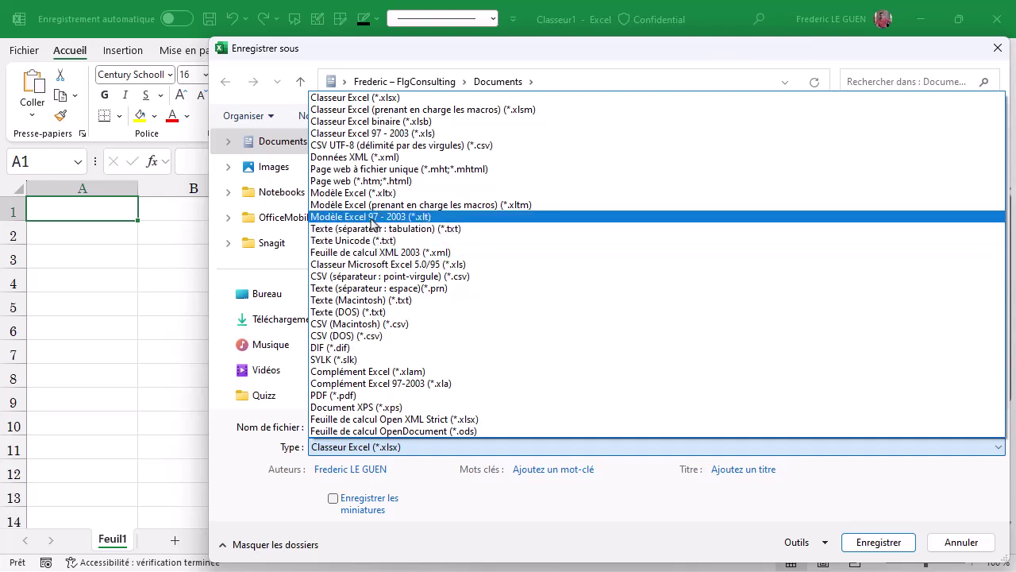
left_click(373, 193)
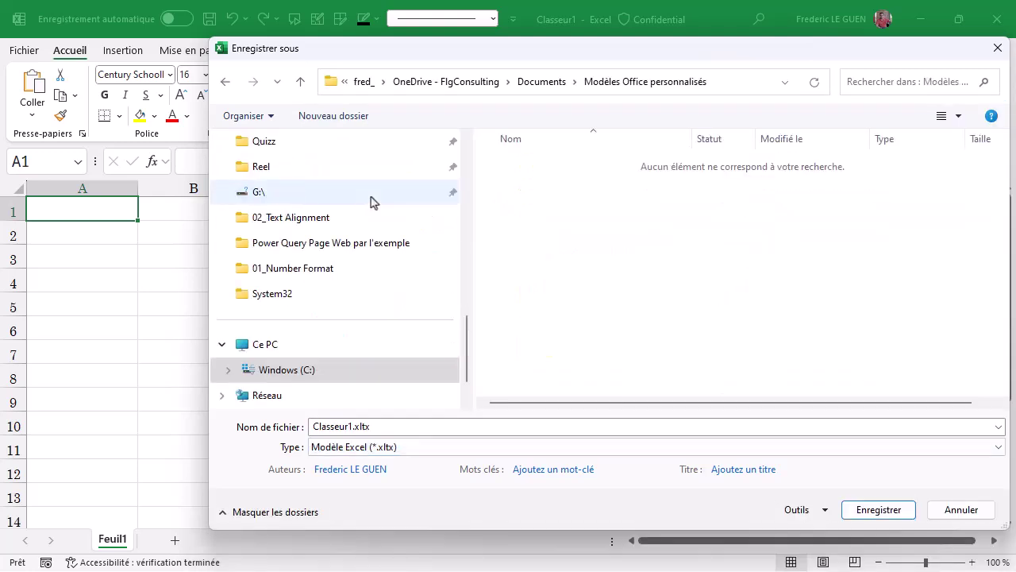
left_click(715, 84)
type("C:\\Users\\fred_\\AppData\\Roaming\\Microsoft\\Excel\\XLSTART")
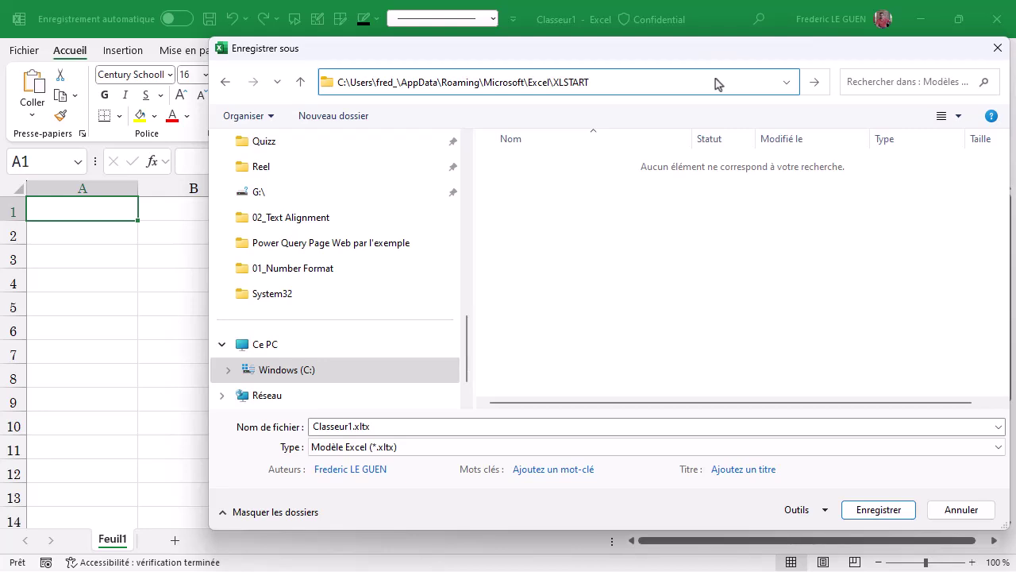
key("Return")
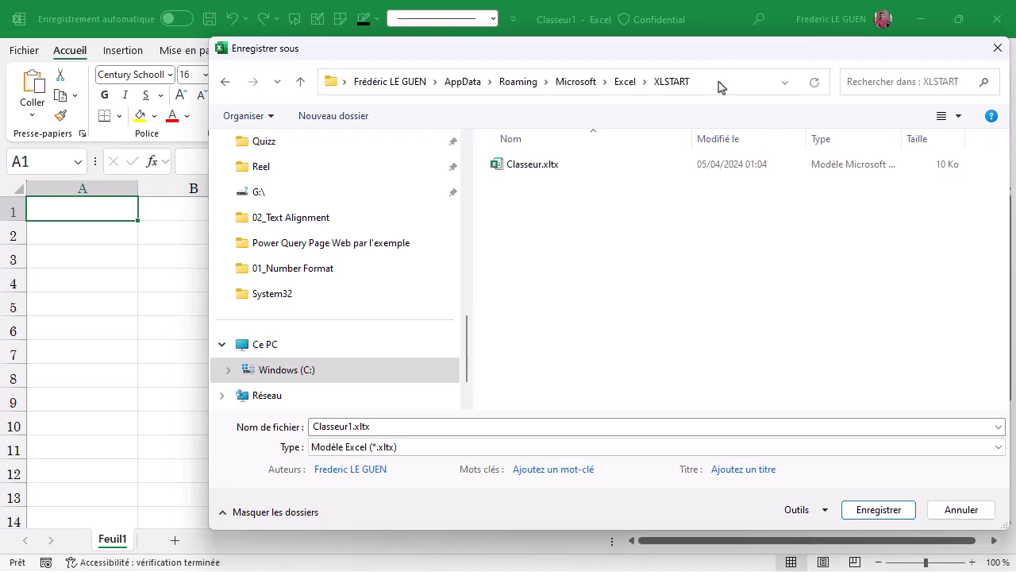
left_click(522, 169)
left_click(895, 509)
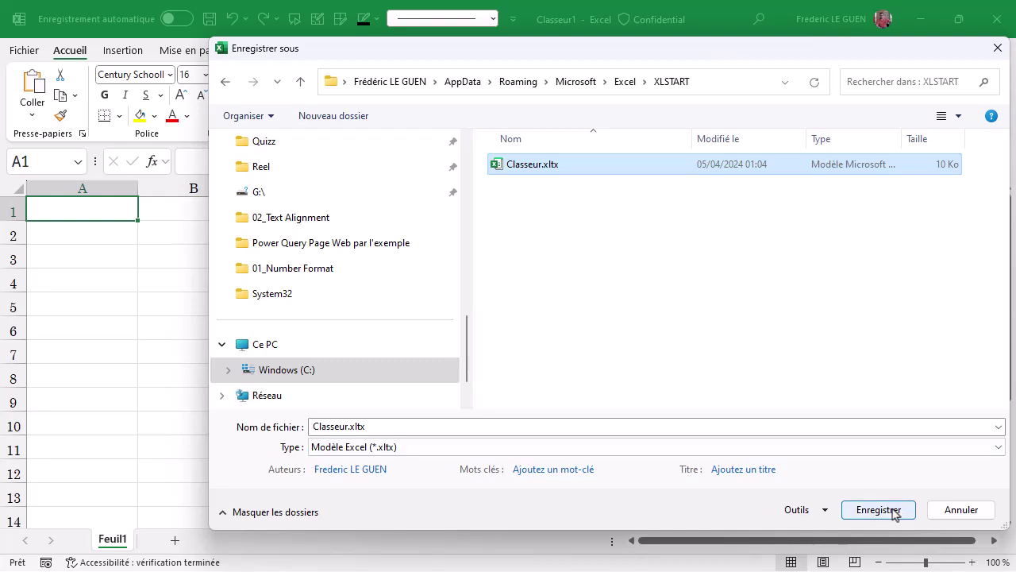
left_click(532, 296)
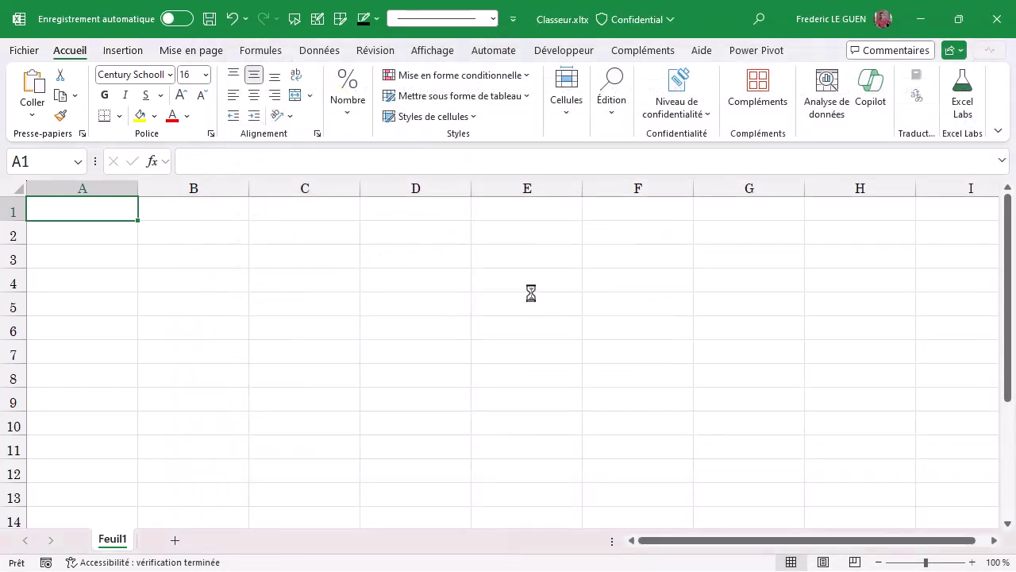
Step: Close Excel and relaunch it from the taskbar to get a new workbook
left_click(997, 24)
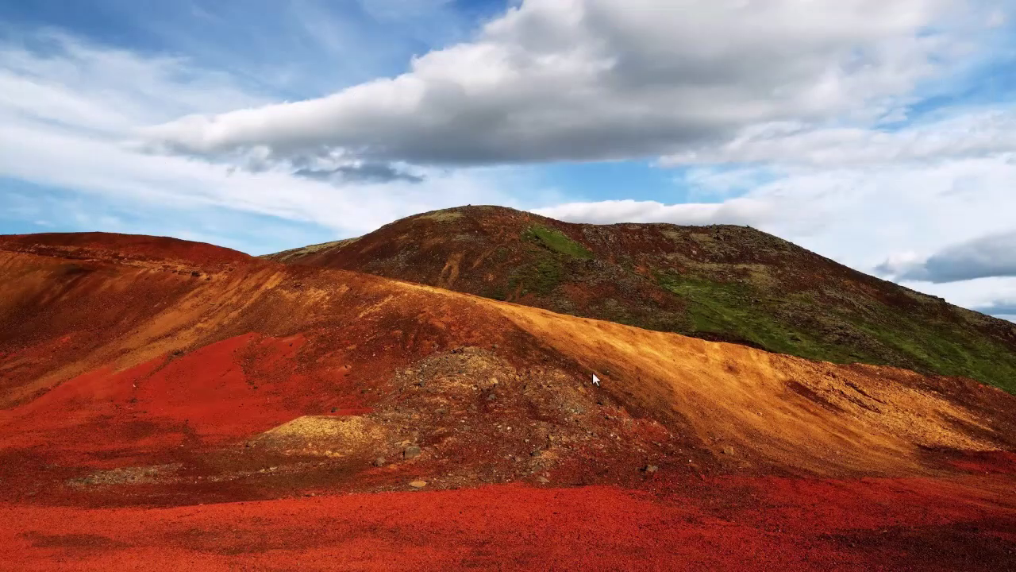
mouse_move(459, 566)
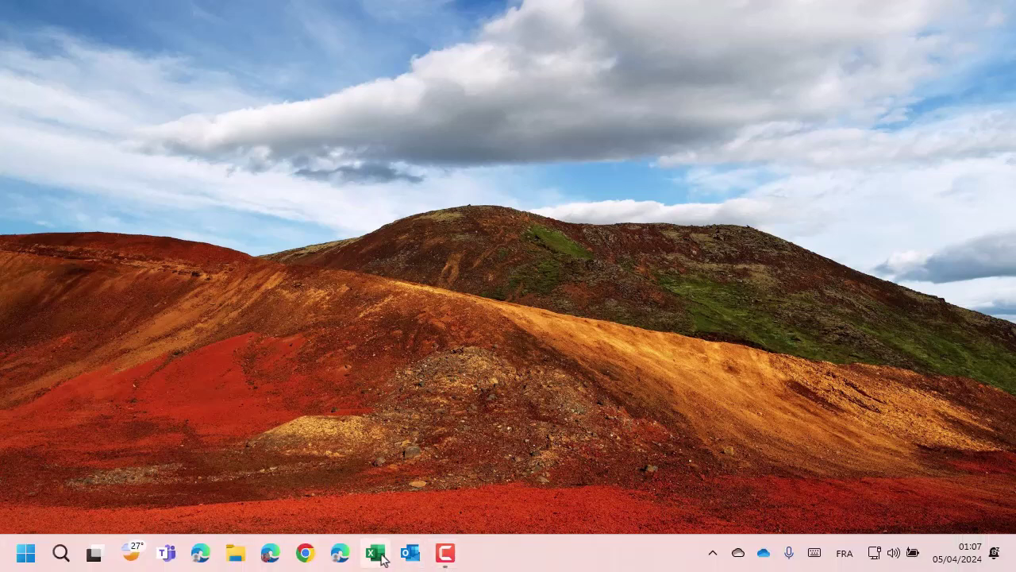
left_click(384, 553)
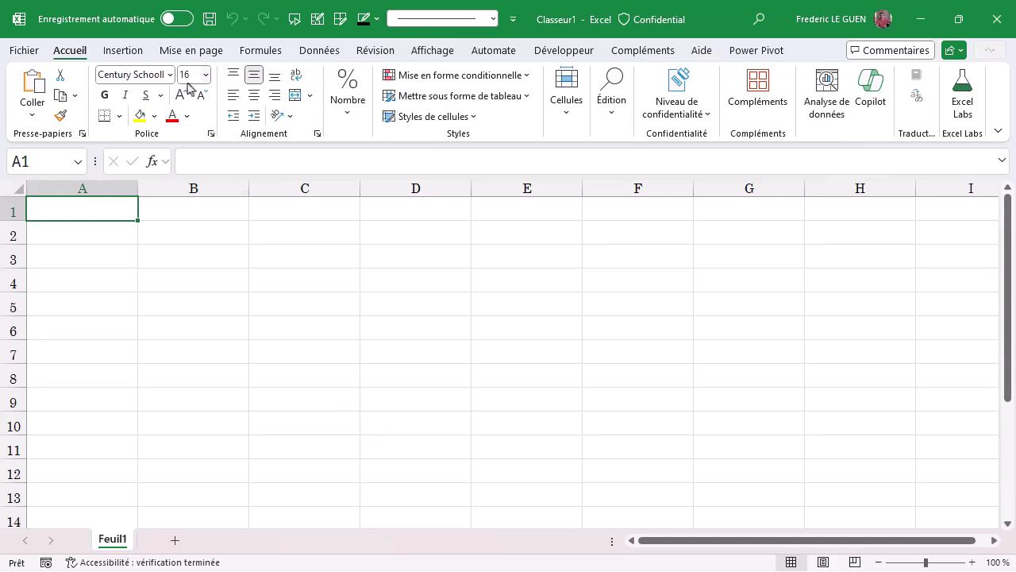
Step: Check the fill colours, the 22.50 default row height and 14.78 column width
left_click(154, 118)
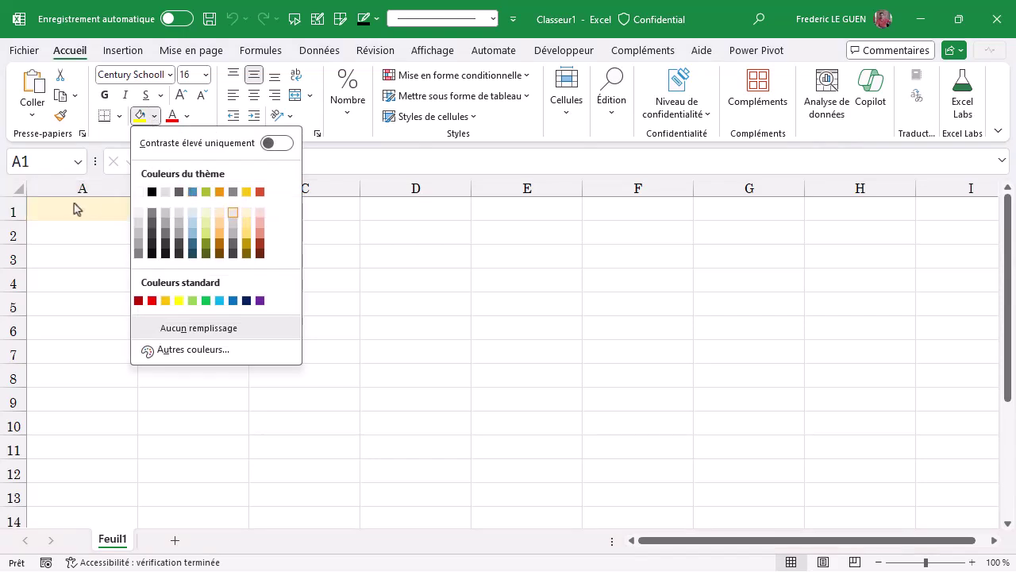
left_click(10, 224)
left_click_drag(11, 220, 11, 219)
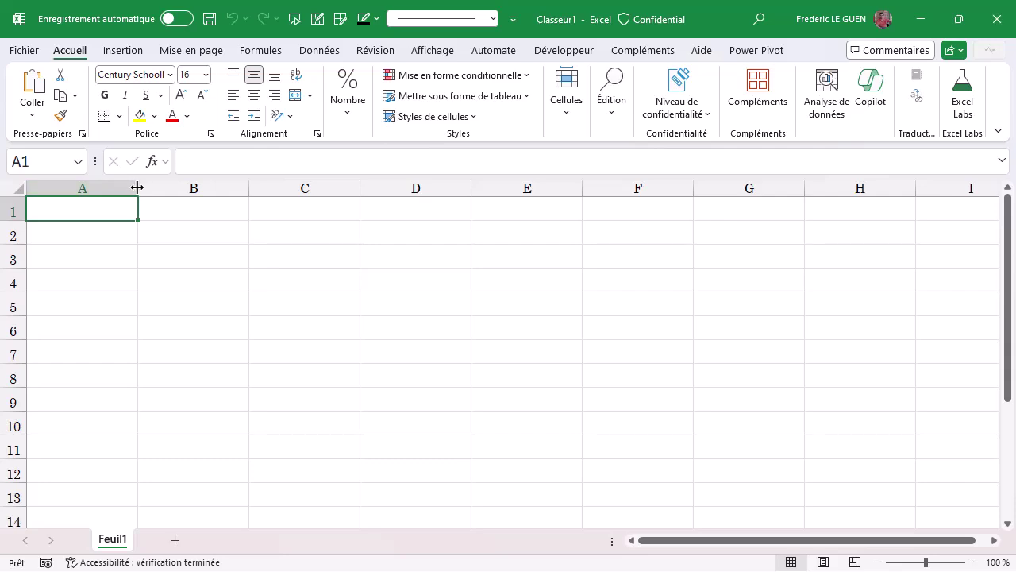
left_click_drag(138, 187, 138, 187)
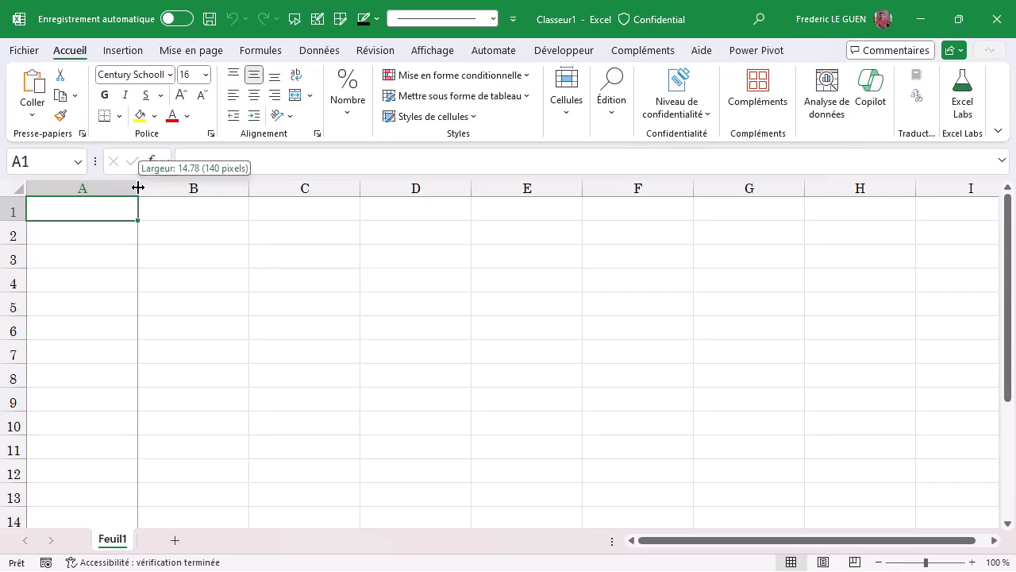